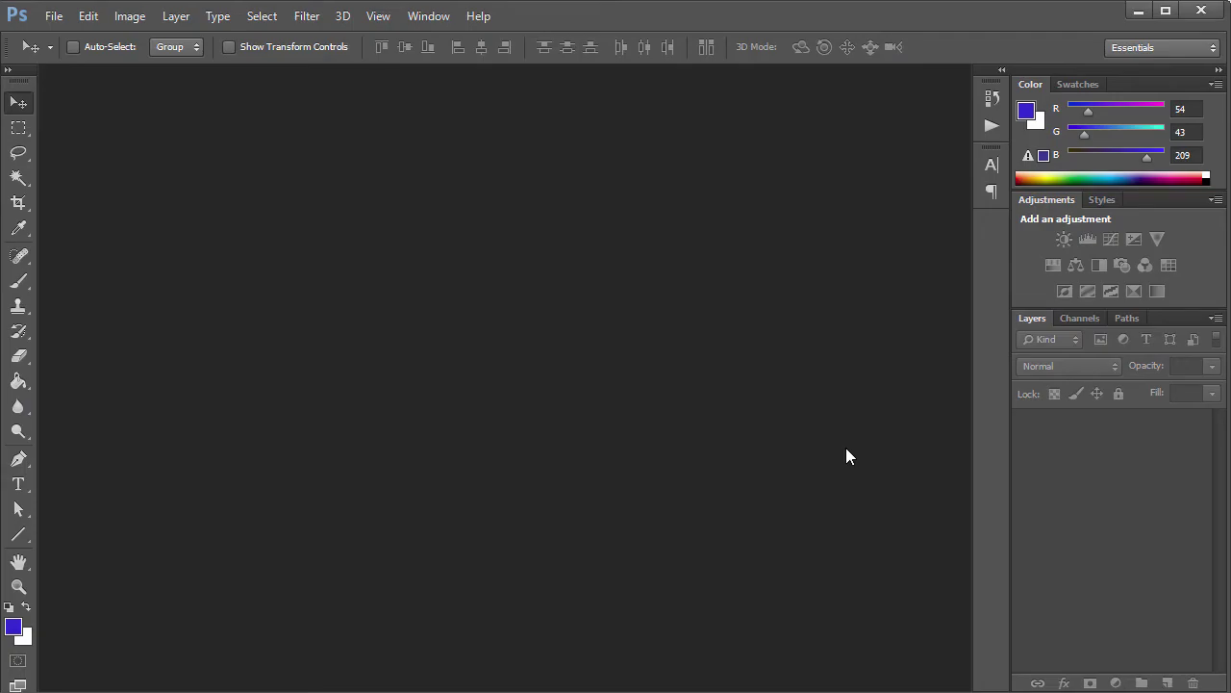
- Create a new 1000 × 1000 px document and fit it in the window
left_click(54, 15)
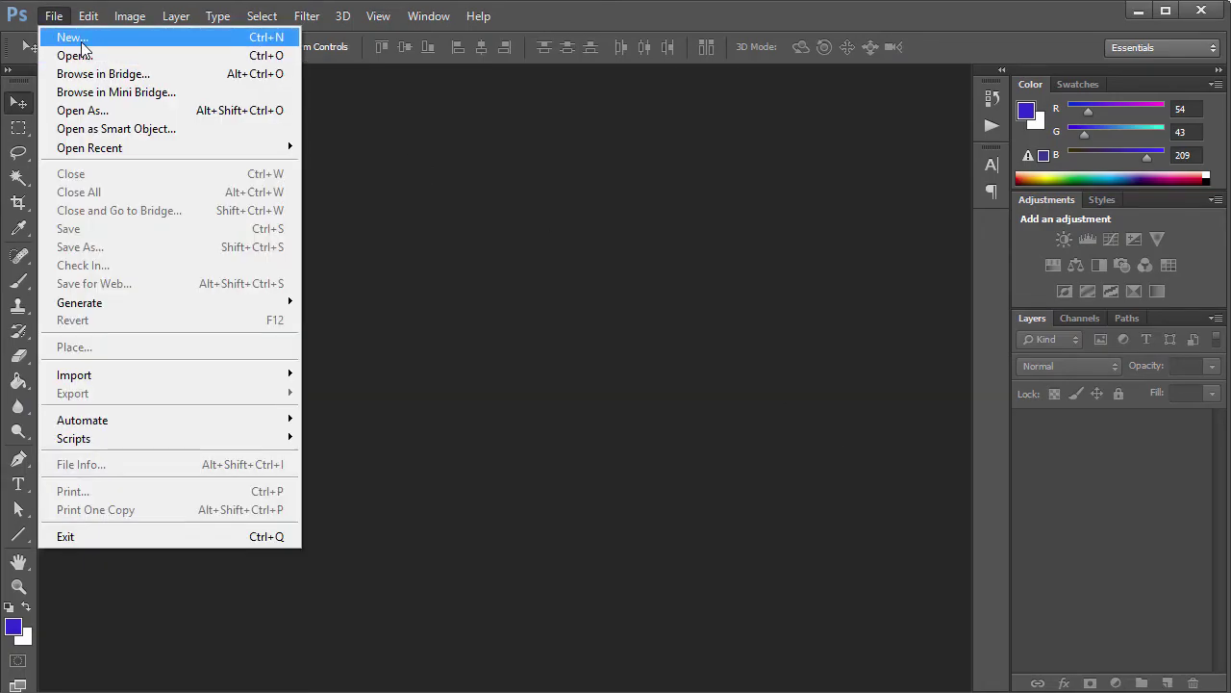
left_click(82, 36)
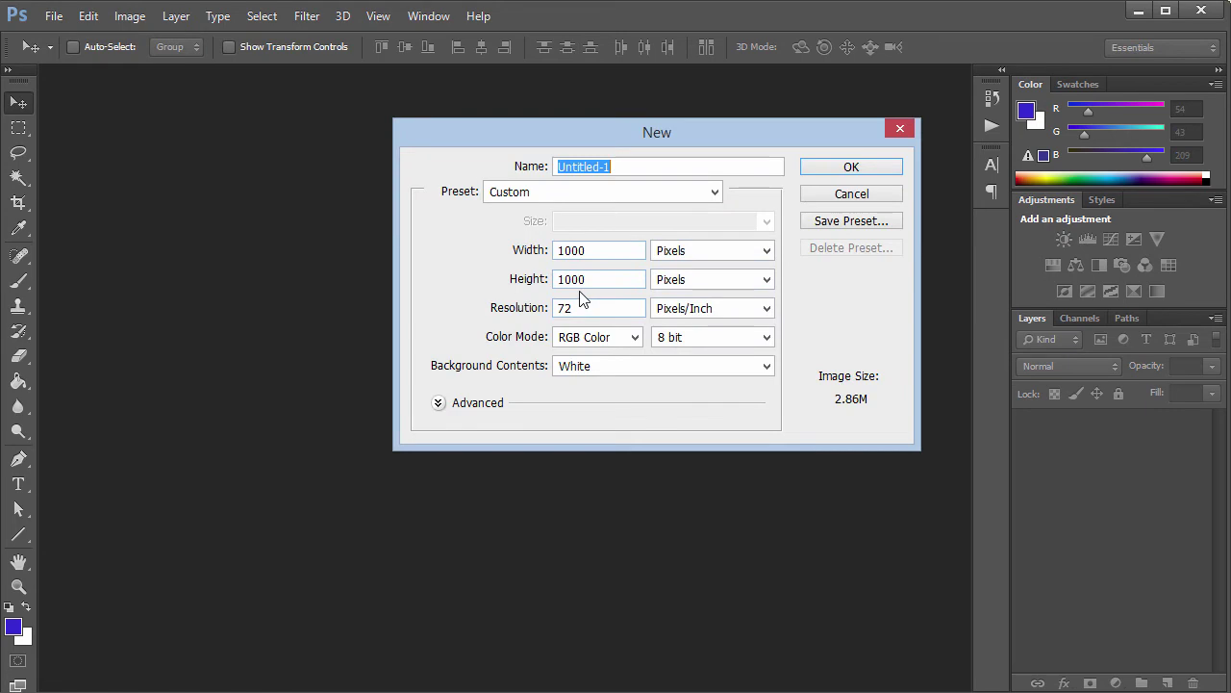
left_click(852, 167)
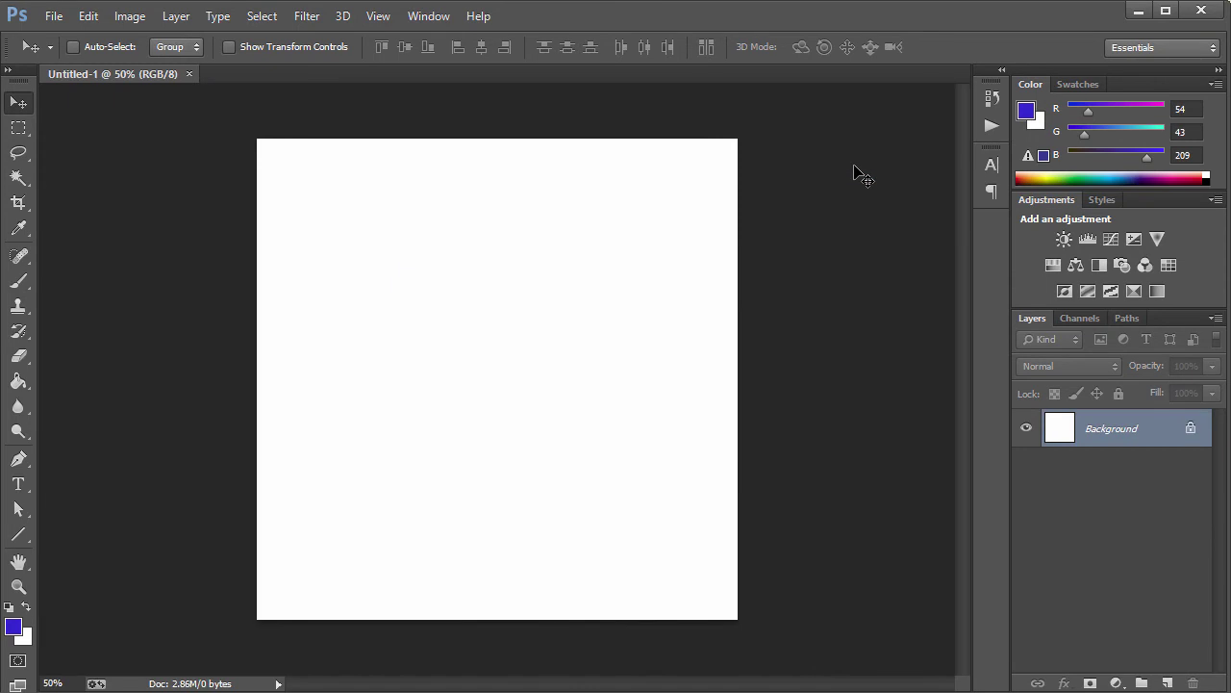
key("ctrl+0")
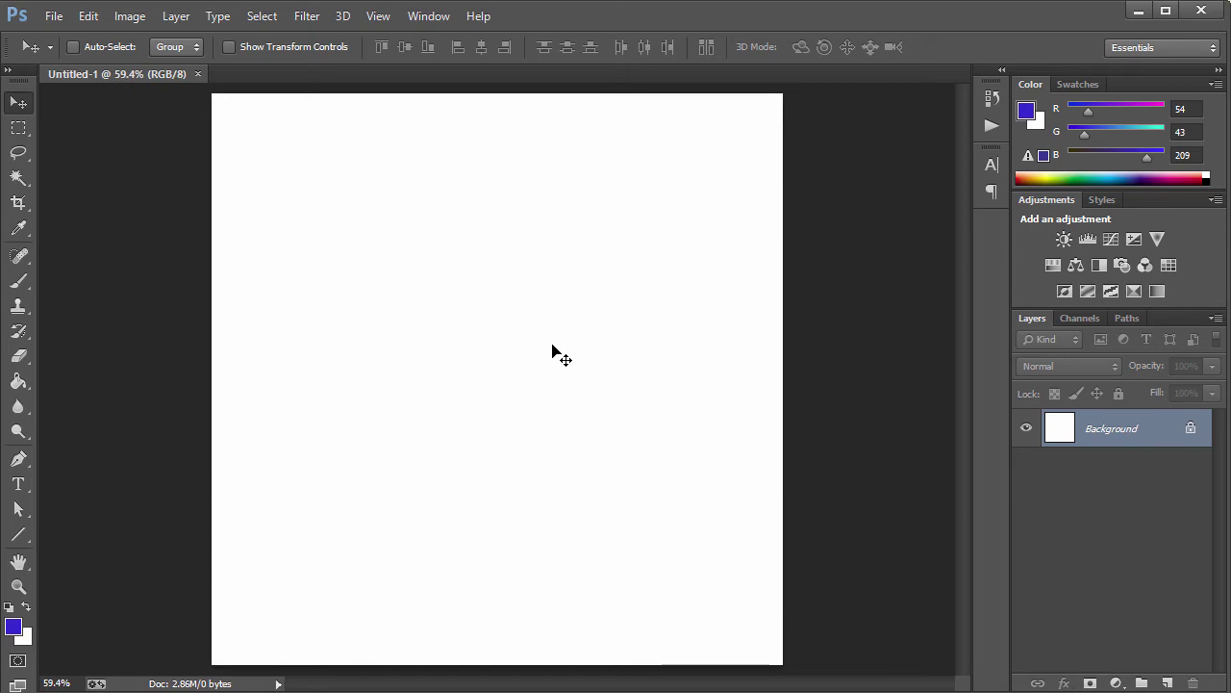
- Fill the Background with a pink foreground colour (R 255, G 133, B 133)
left_click(14, 628)
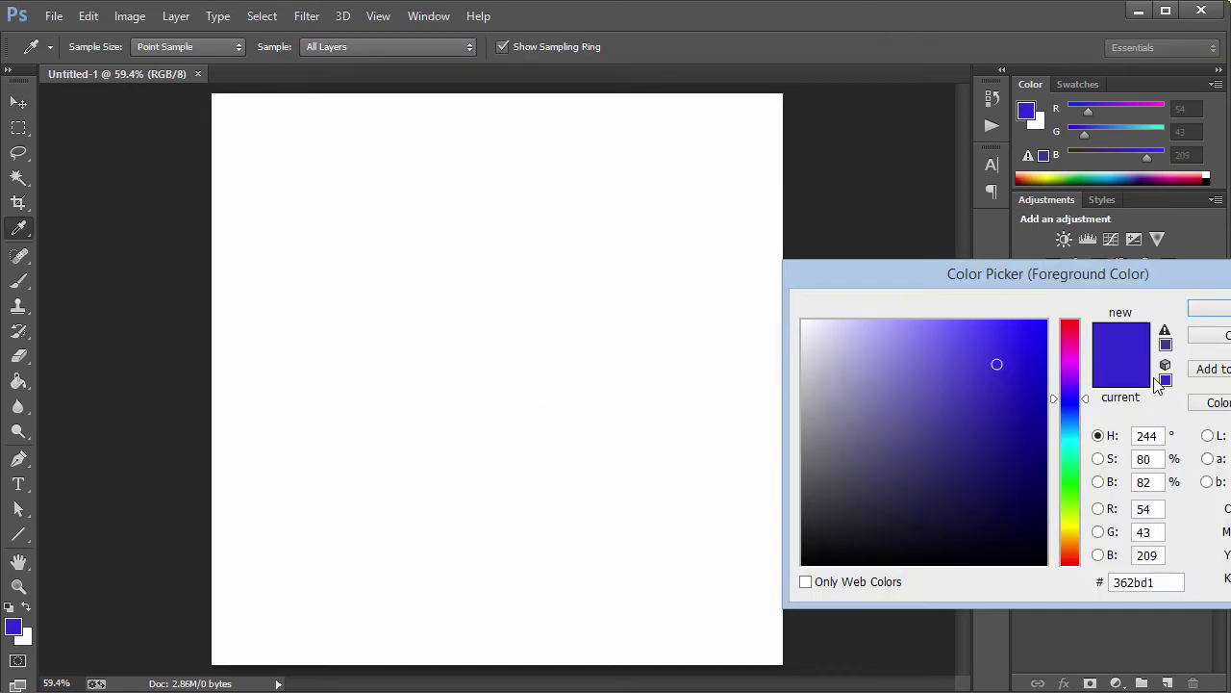
left_click_drag(1070, 399, 1074, 414)
mouse_move(1082, 518)
left_mouse_down()
mouse_move(1071, 544)
mouse_move(1049, 280)
left_mouse_up()
left_click_drag(985, 321, 918, 291)
left_click(1209, 308)
key("v")
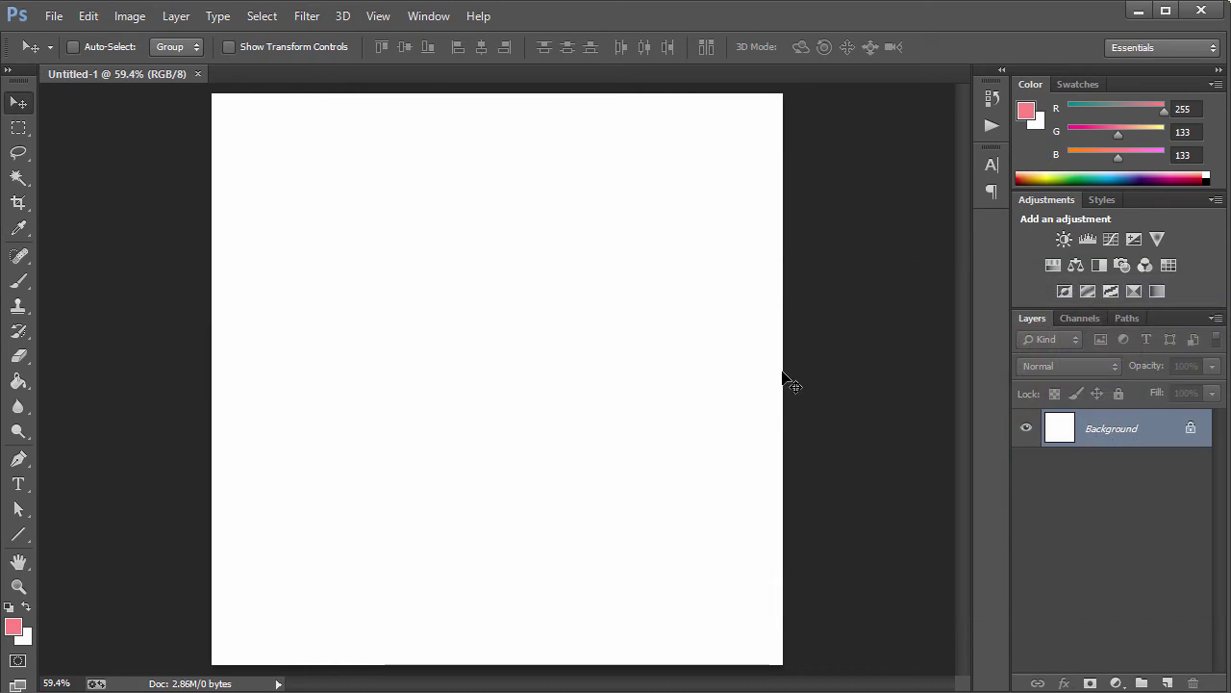
key("alt+BackSpace")
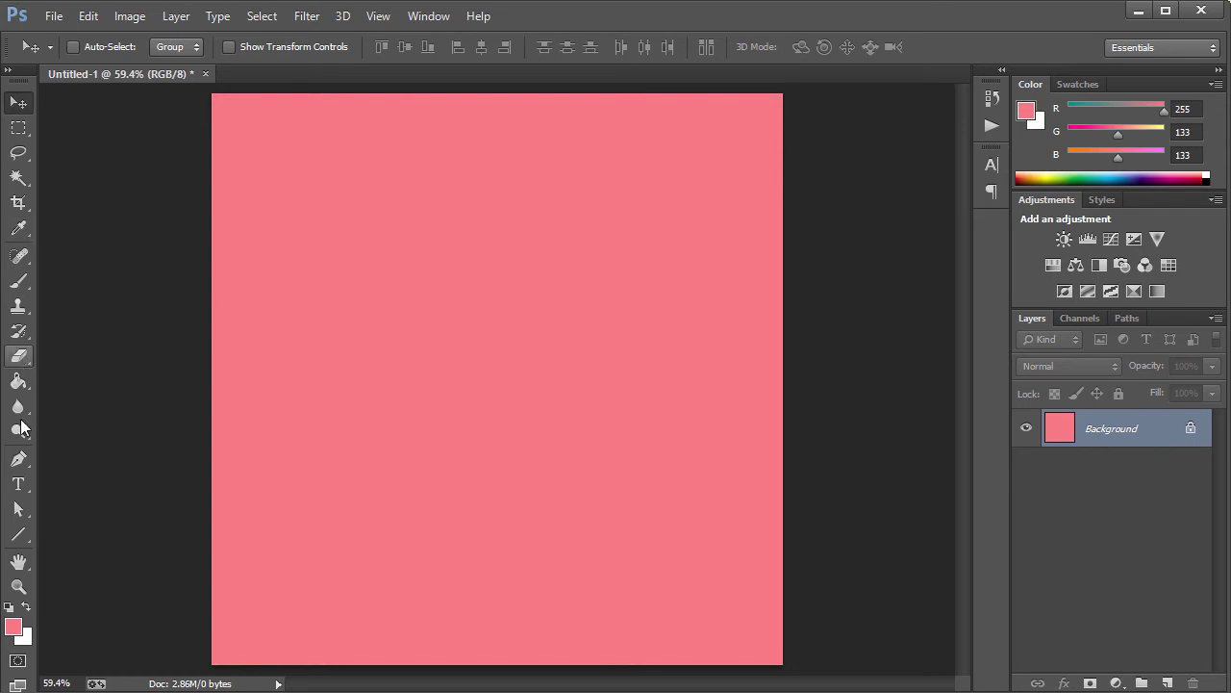
left_click(19, 484)
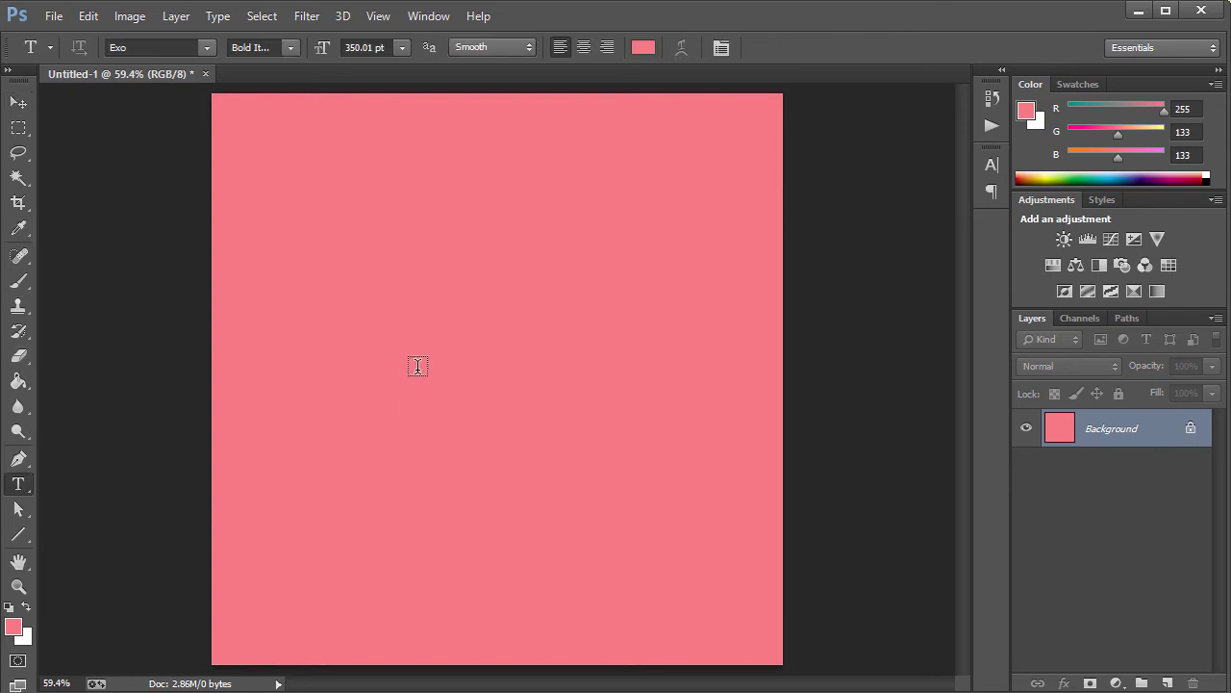
- Type the letter A on the canvas and colour it white
left_click(461, 366)
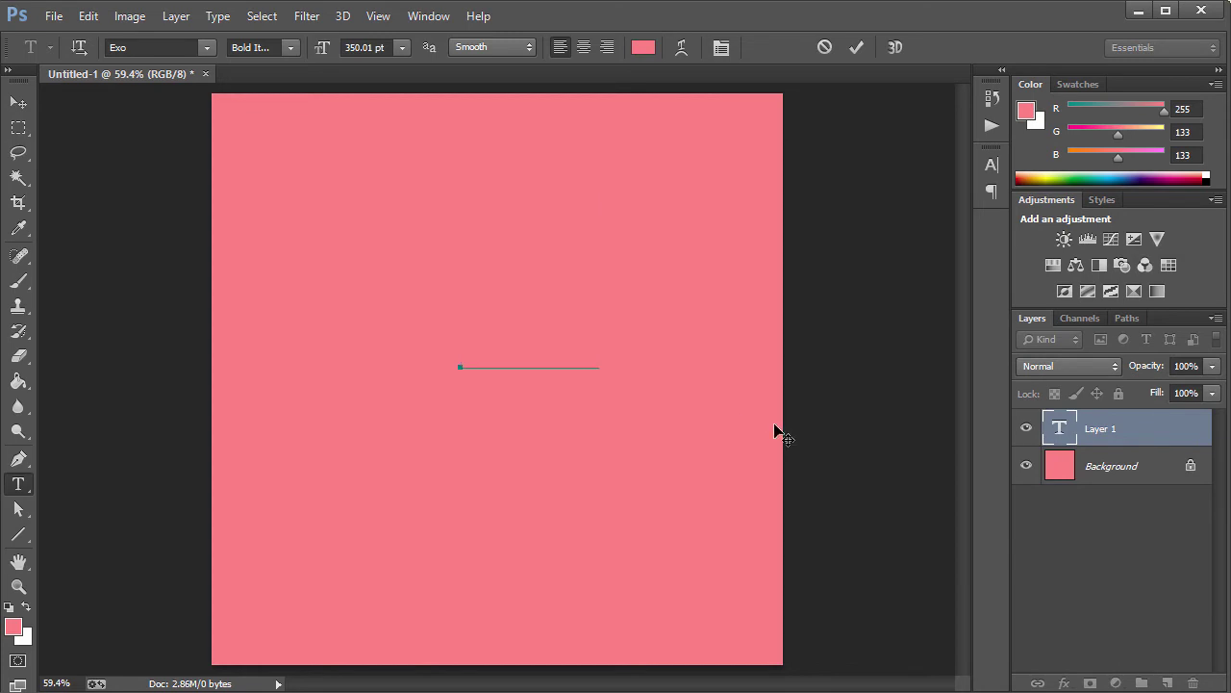
left_click(18, 102)
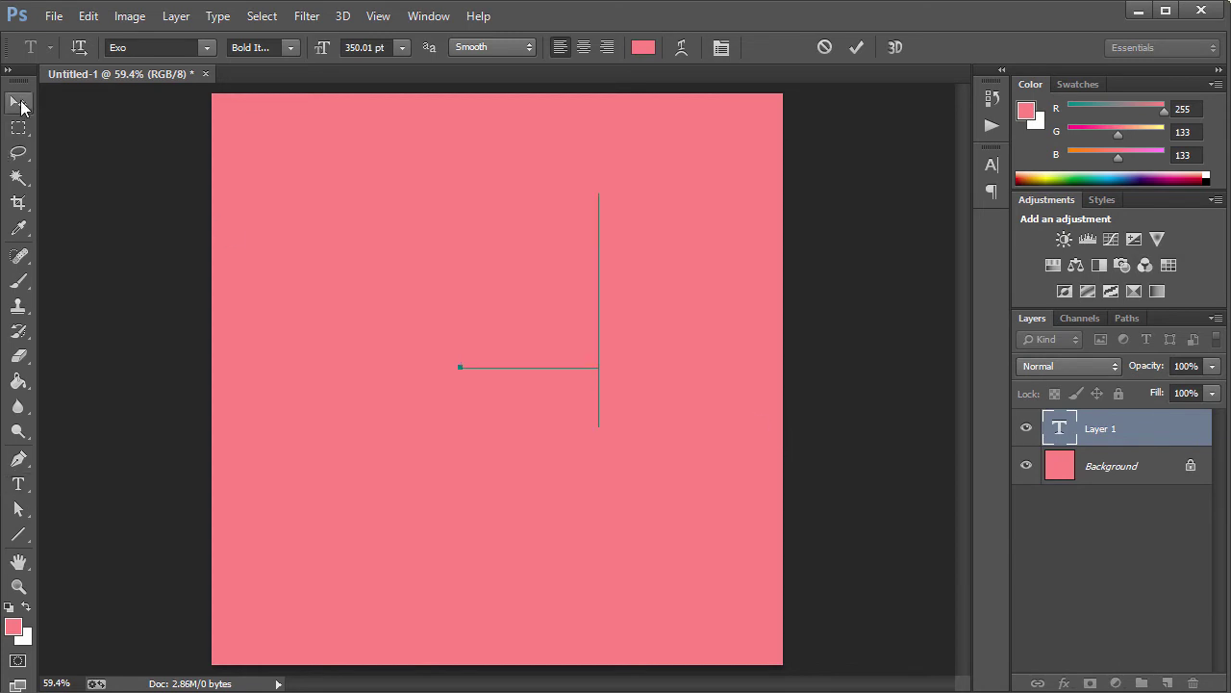
double_click(1059, 428)
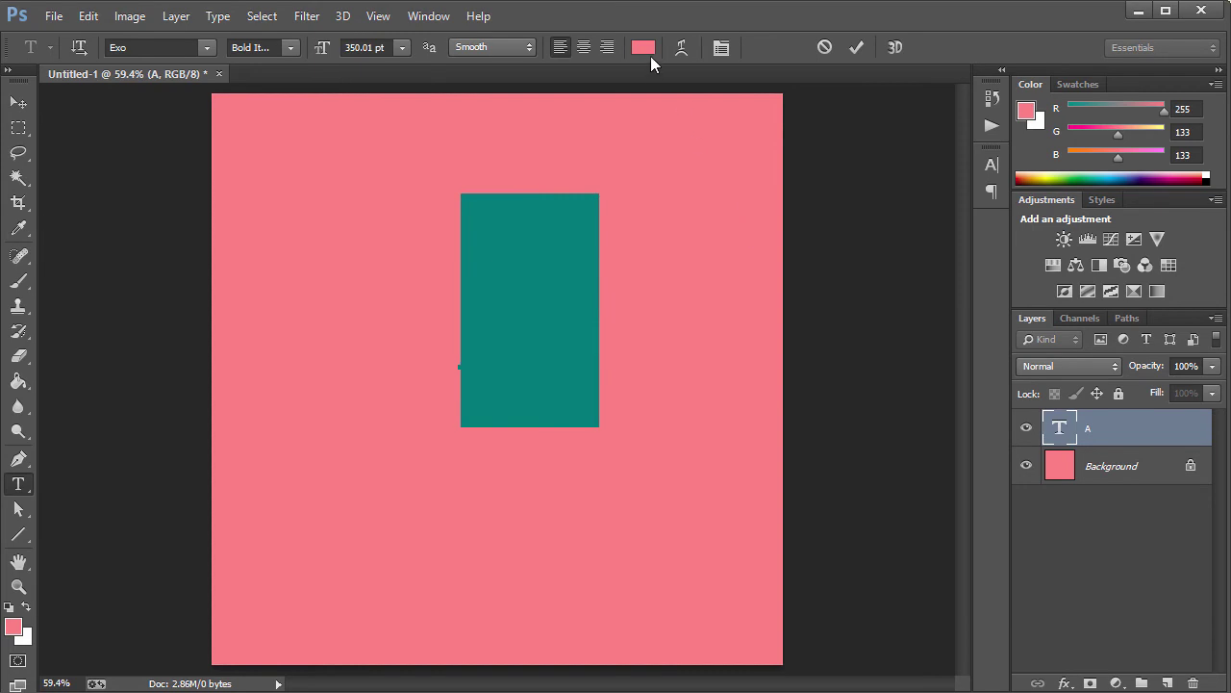
left_click(643, 48)
left_click(1069, 412)
left_click(1044, 320)
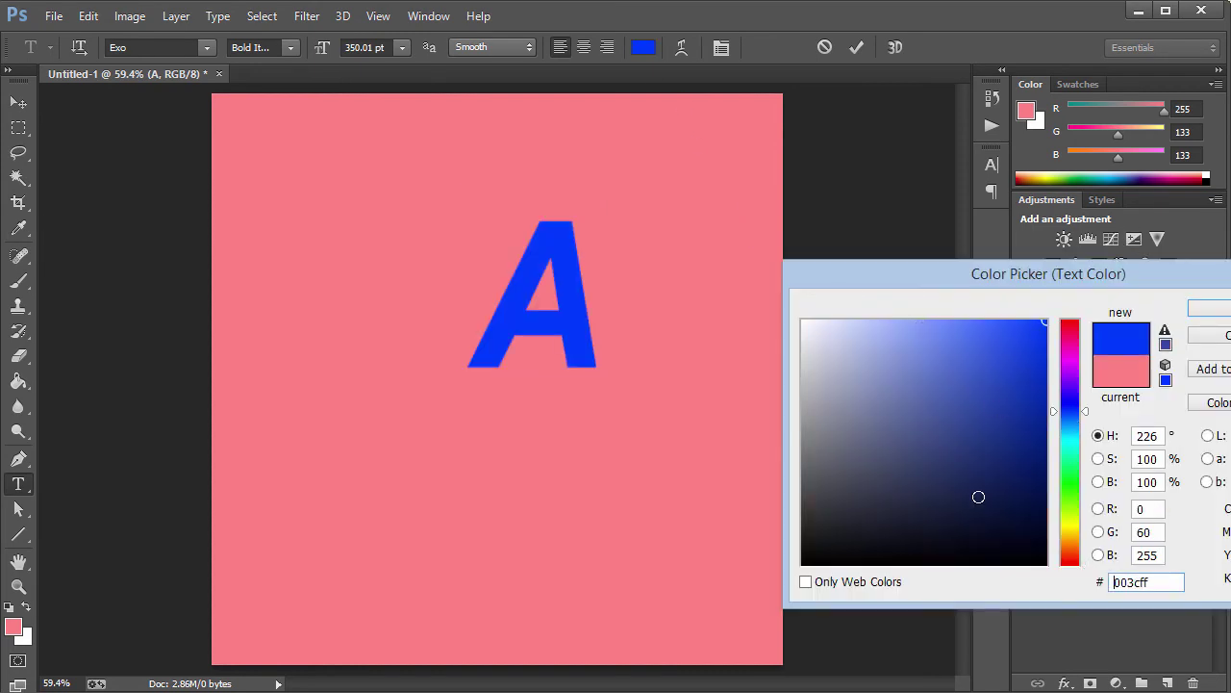
left_click(803, 323)
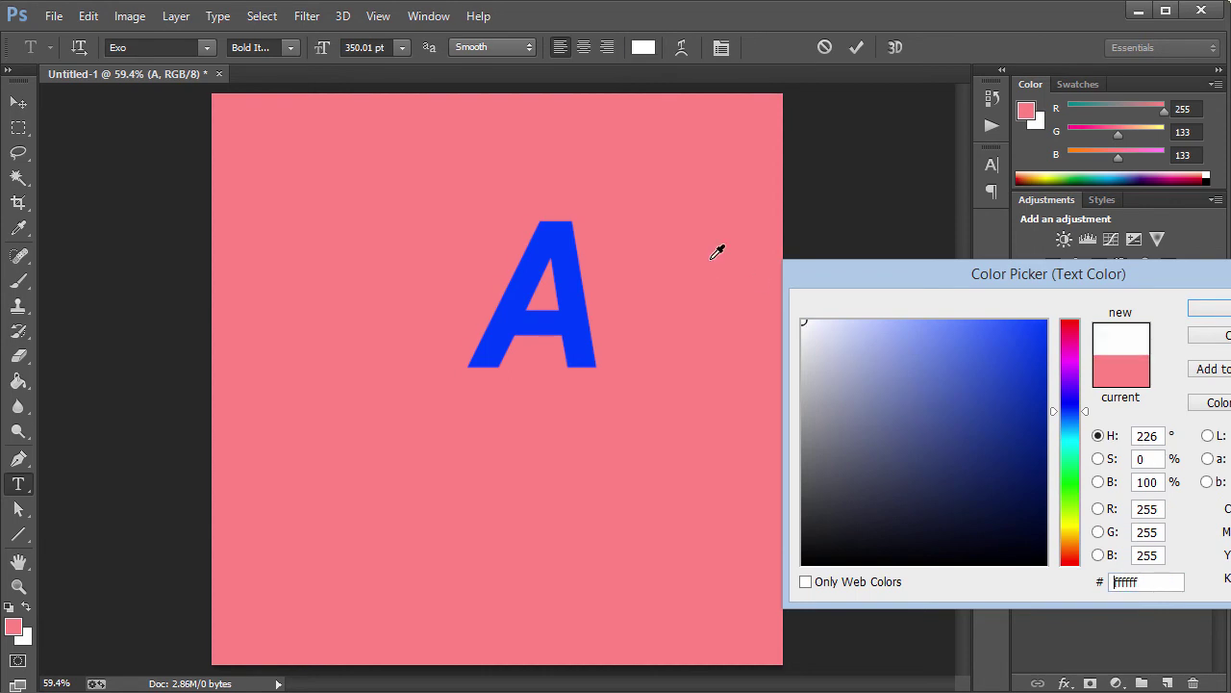
left_click(1210, 308)
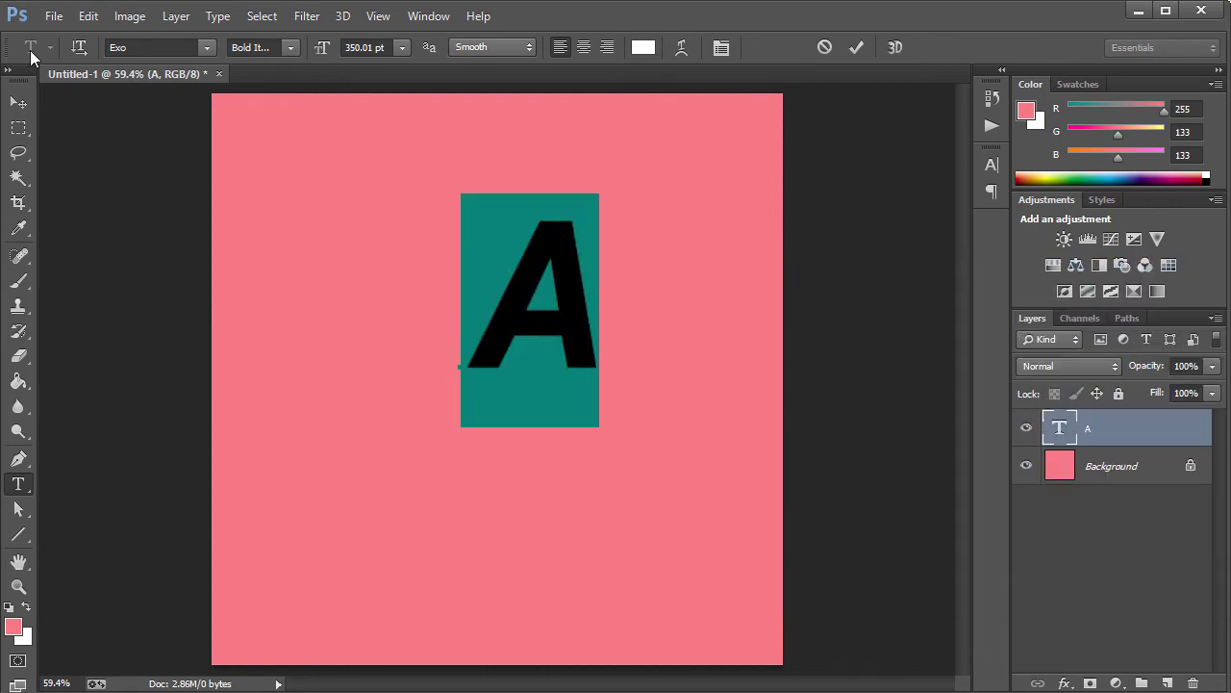
left_click(18, 102)
- Enlarge the A and centre it horizontally and vertically on the canvas
key("ctrl+t")
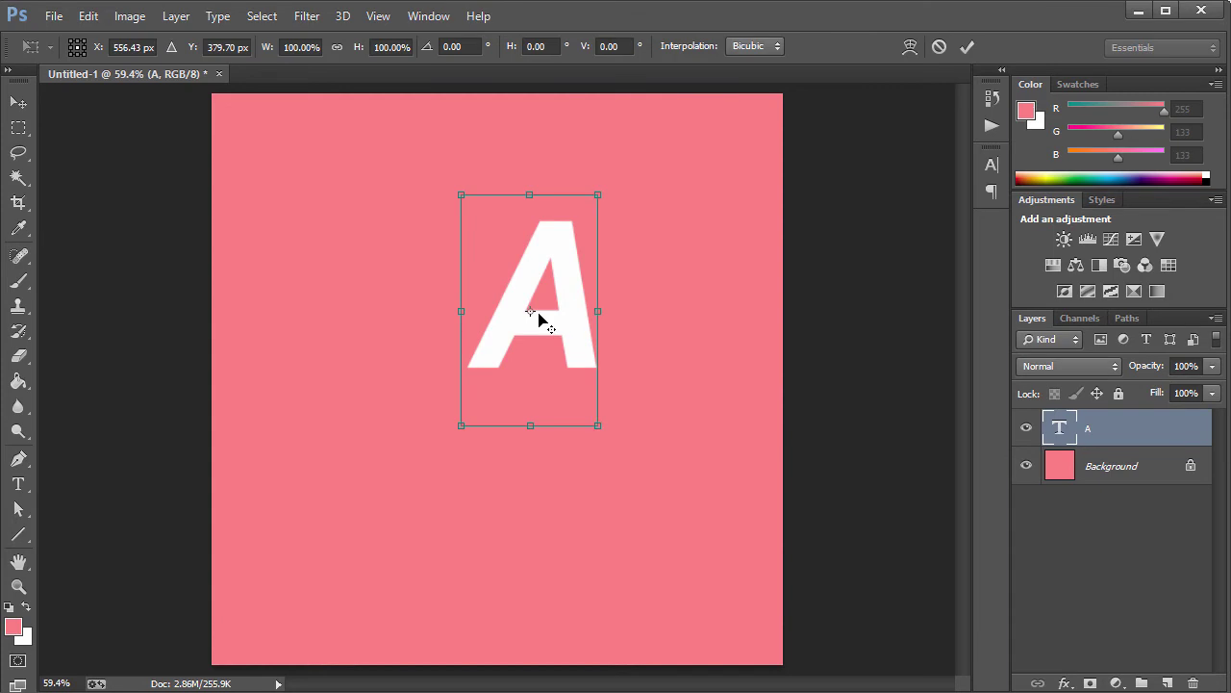
left_click_drag(613, 454, 701, 517)
key("Return")
key("ctrl+a")
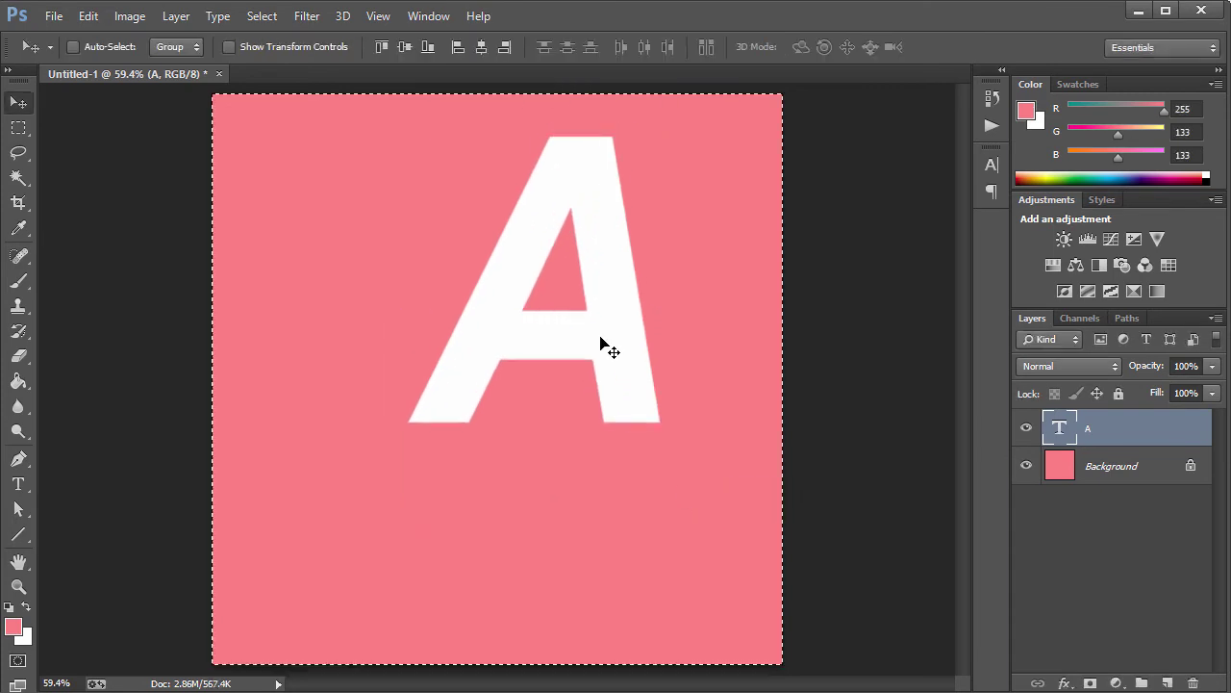
left_click(483, 47)
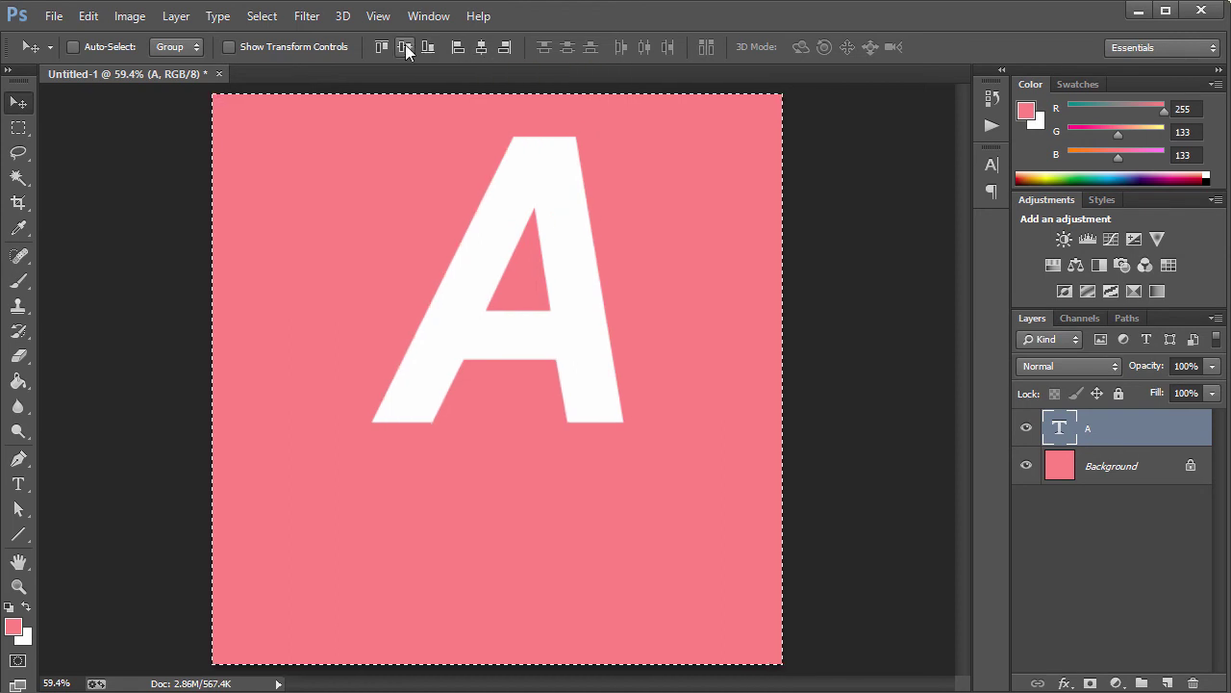
left_click(405, 47)
key("ctrl+d")
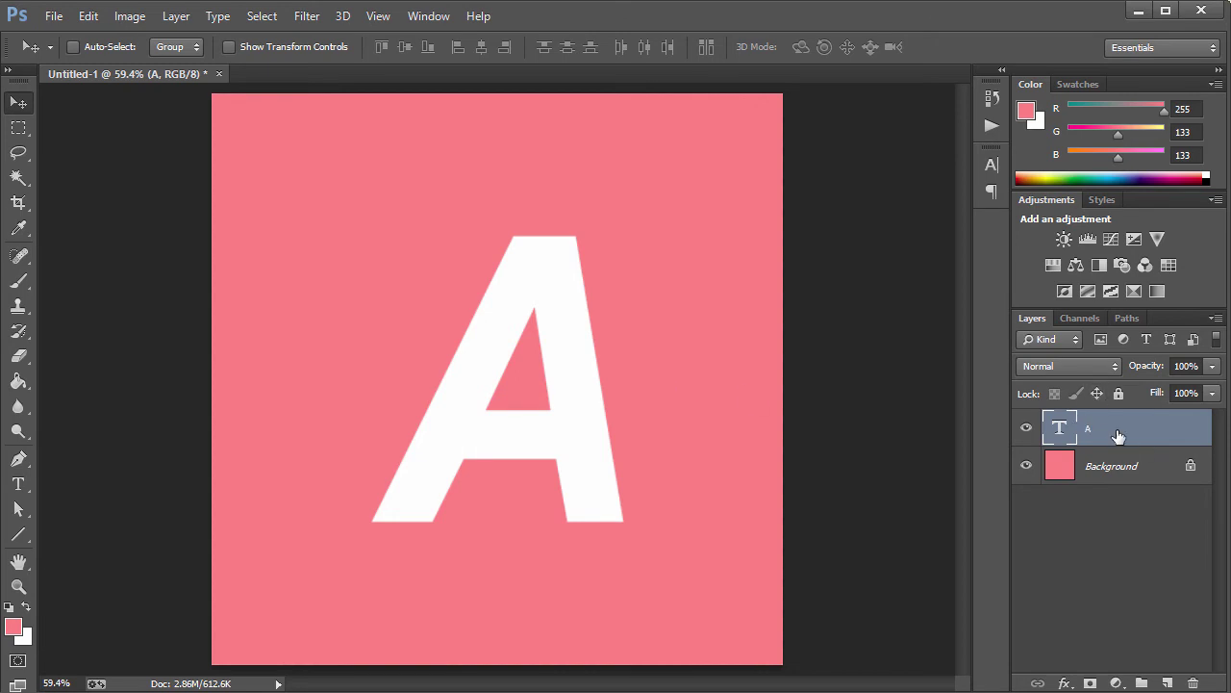
- Duplicate the A text layer to make 'A copy'
key("ctrl+j")
- Move the A copy below the original in the layer stack and colour it black (000000)
left_click_drag(1131, 433, 1106, 485)
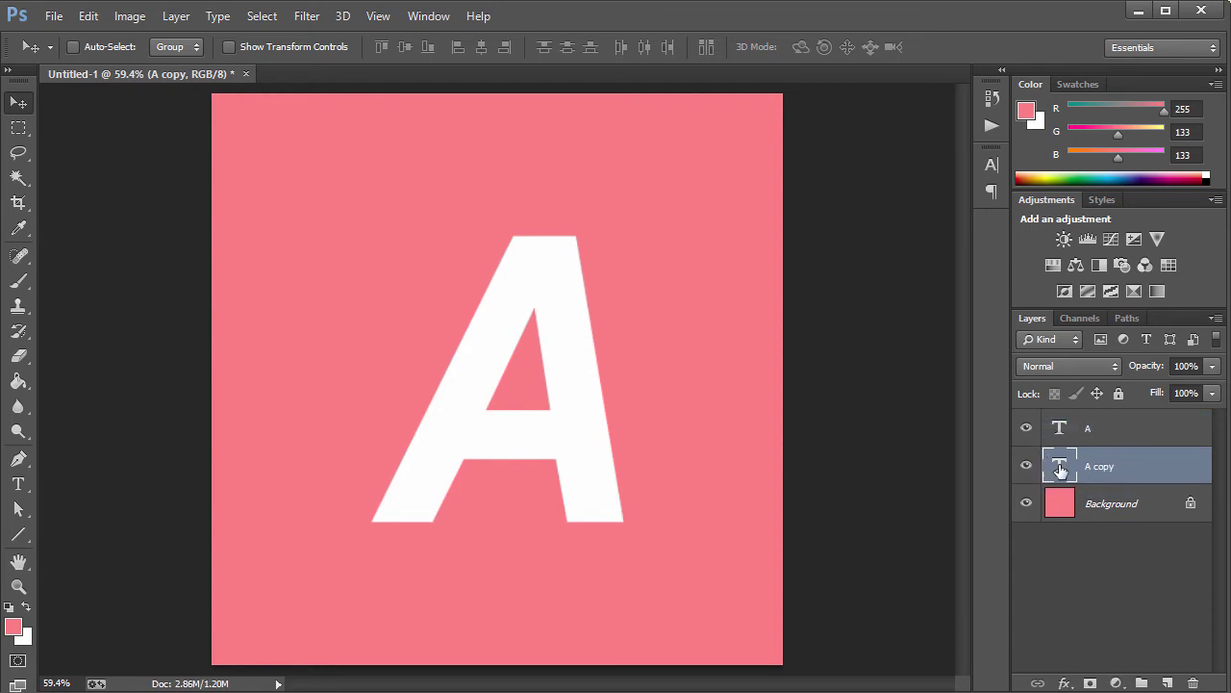
double_click(1060, 468)
left_click(643, 47)
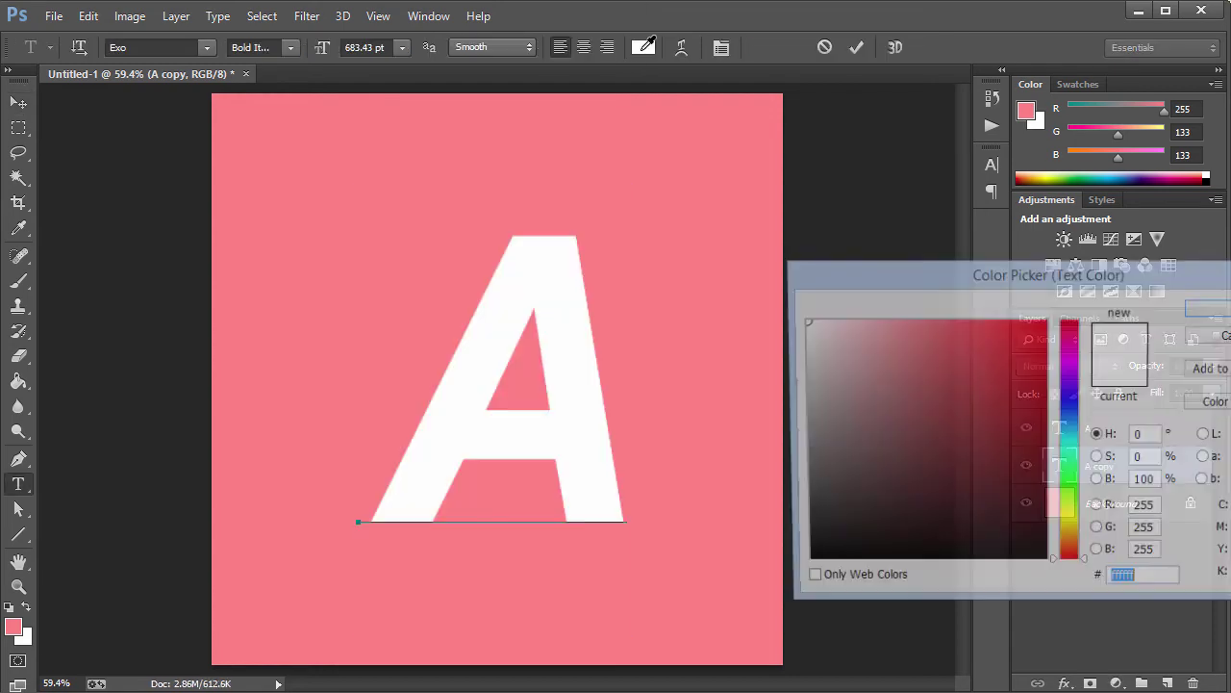
type("000000")
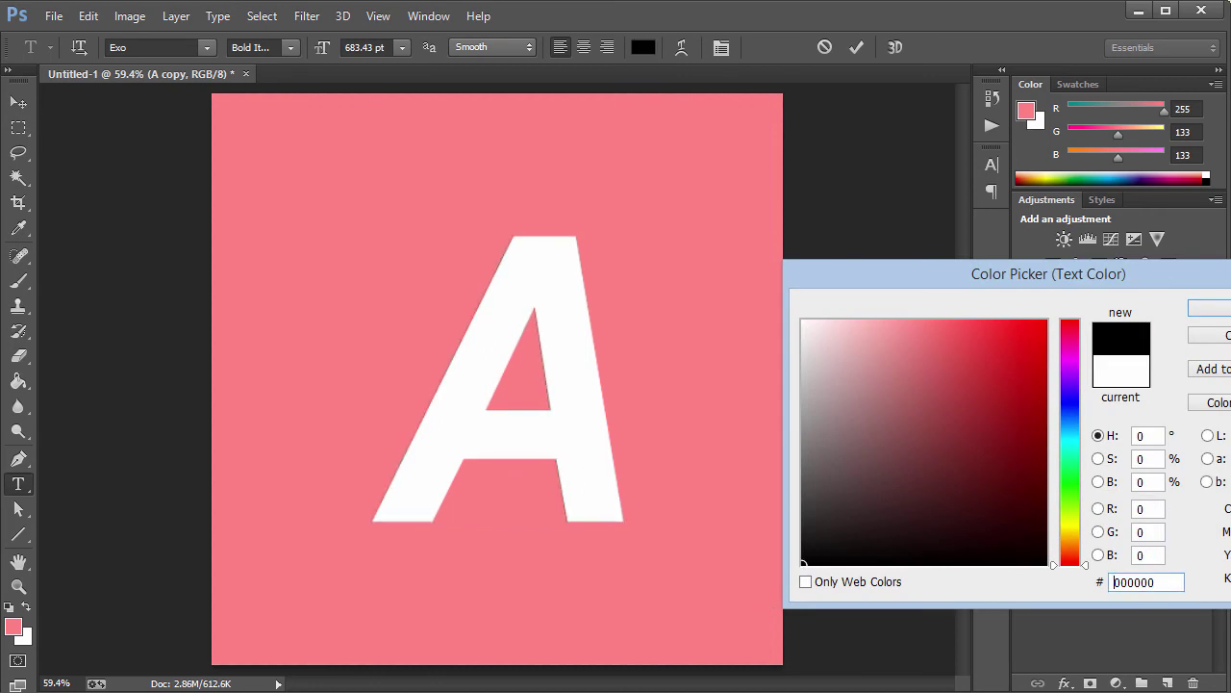
key("Return")
left_click(18, 102)
- Offset the black A one pixel down and one pixel right with Free Transform
left_click_drag(552, 422, 681, 458)
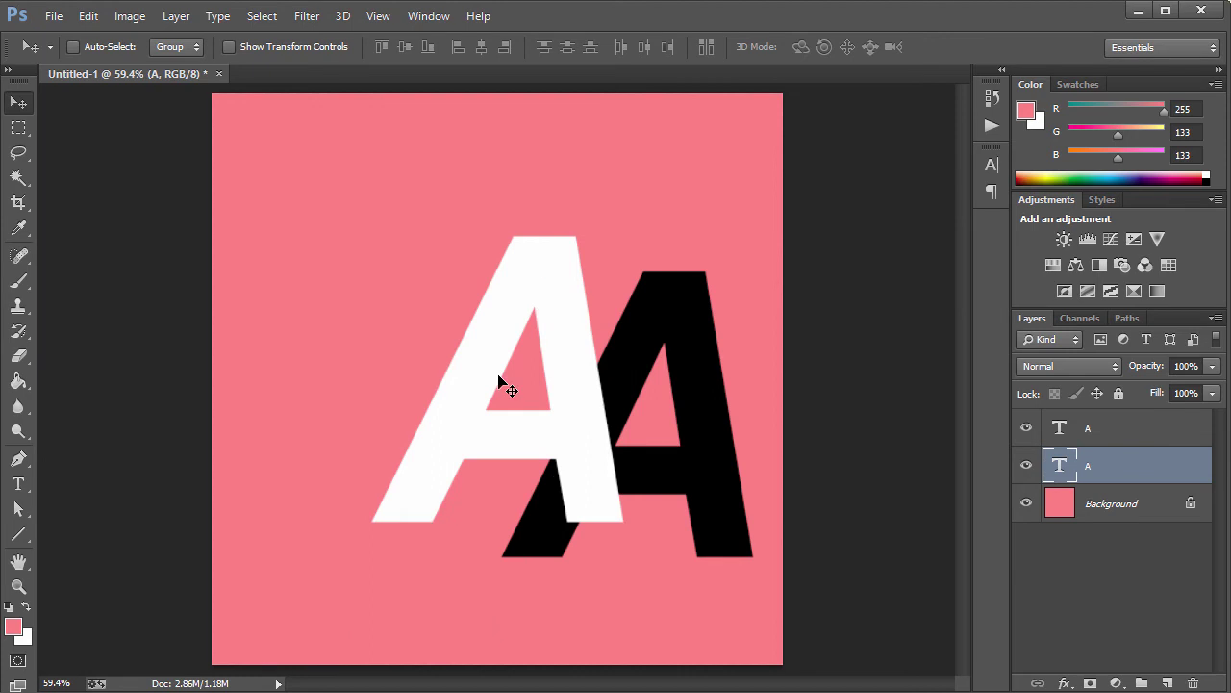
key("ctrl+z")
key("ctrl+z")
key("ctrl+z")
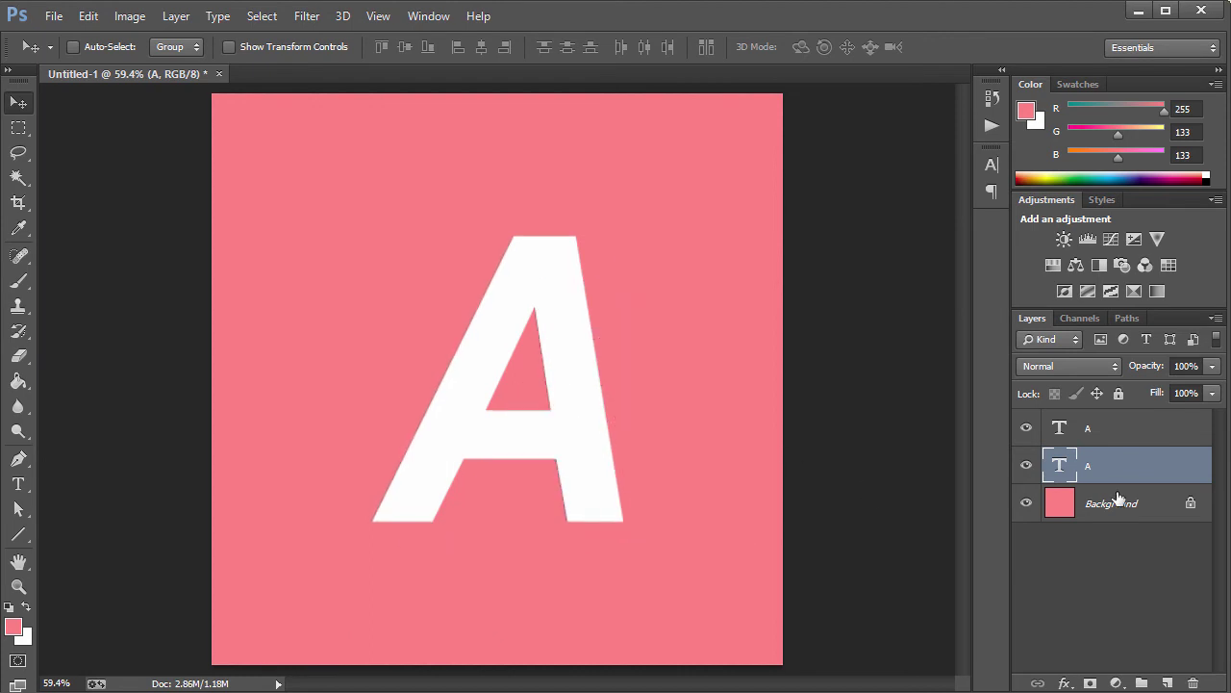
left_click_drag(603, 418, 753, 495)
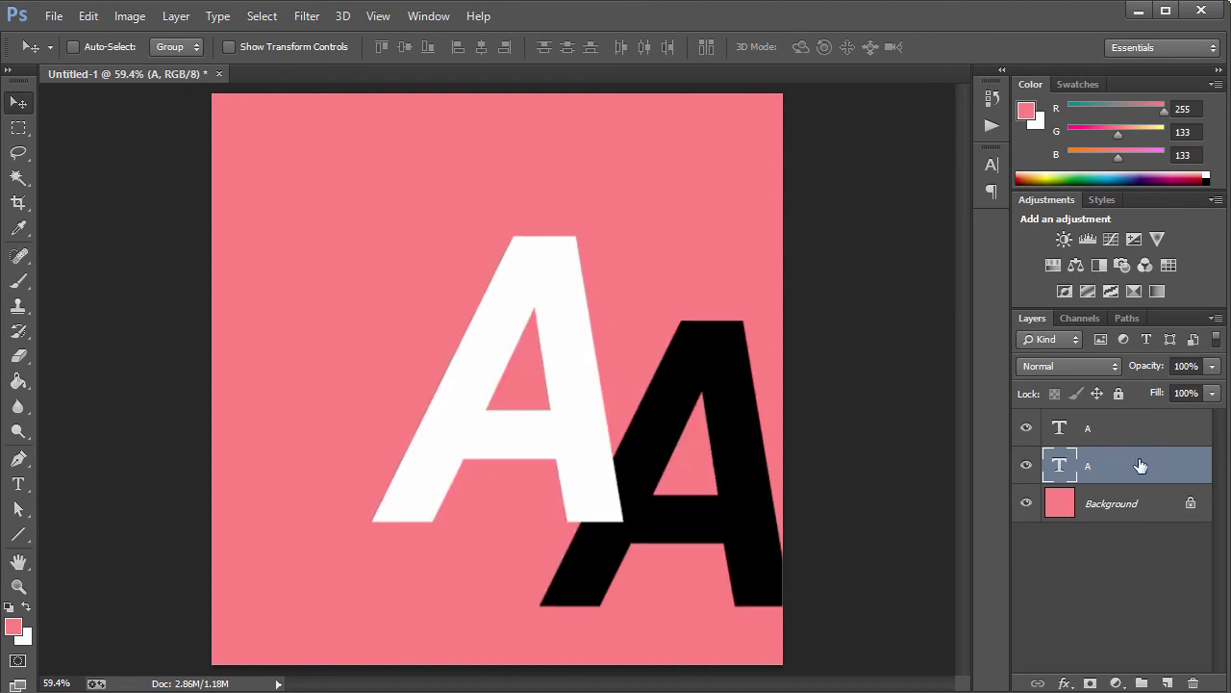
key("ctrl+z")
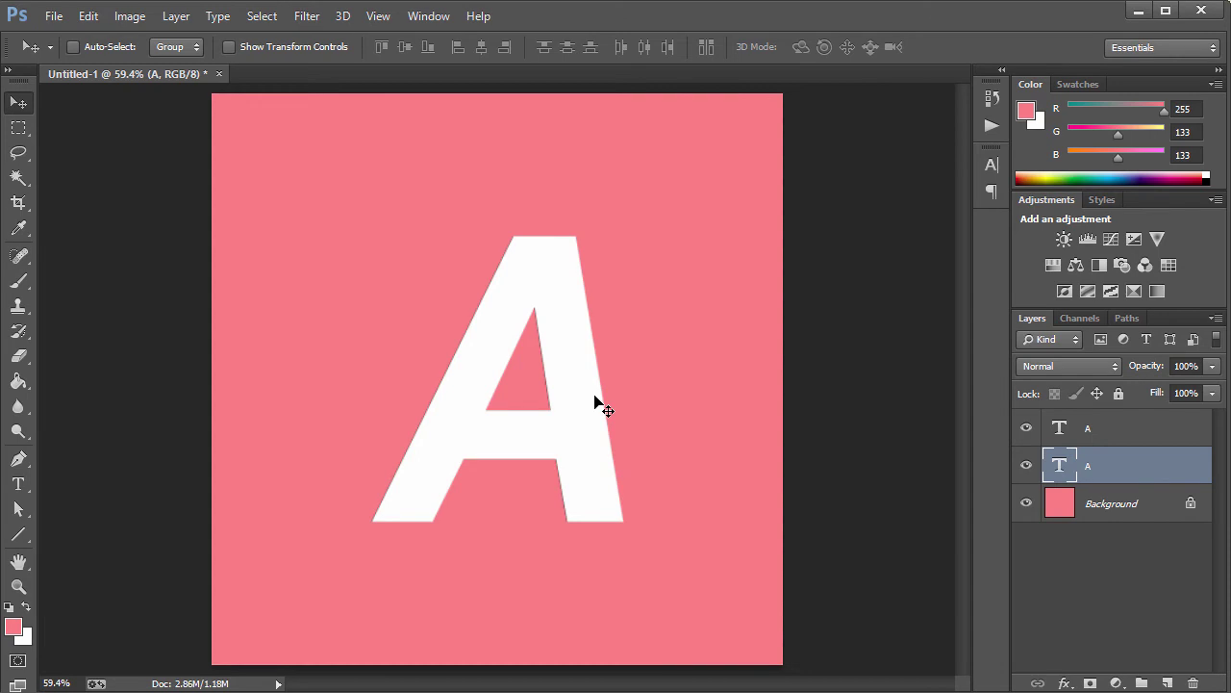
key("ctrl+t")
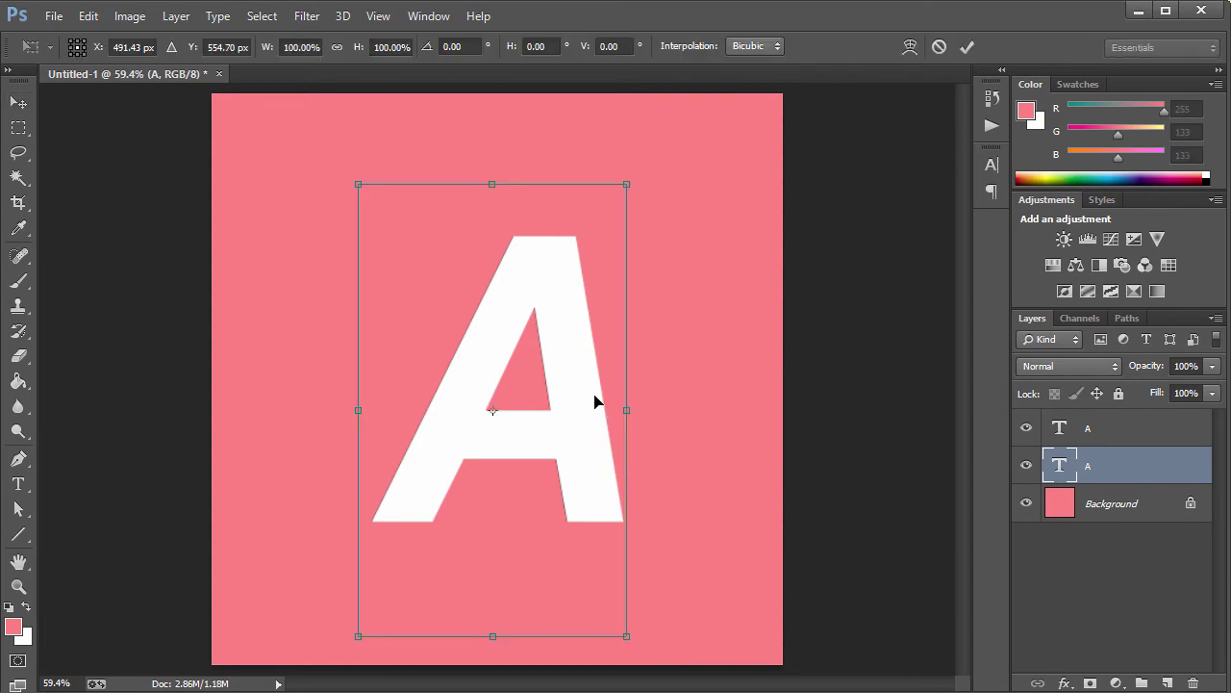
key("Down")
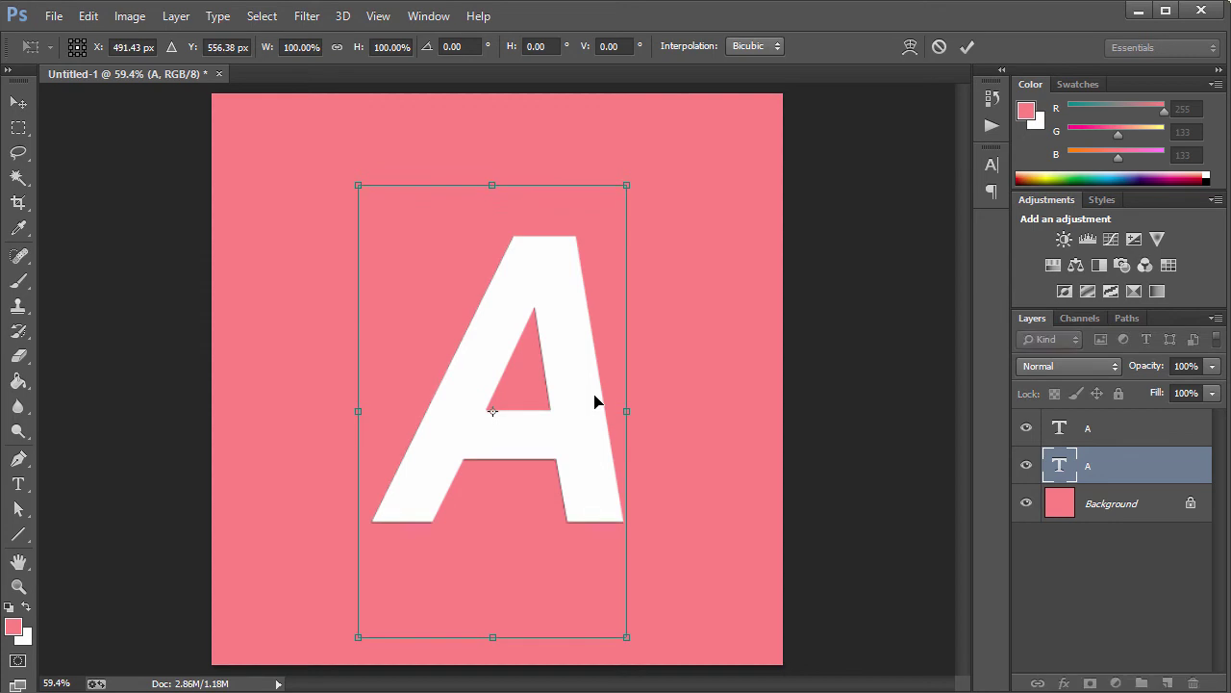
key("Right")
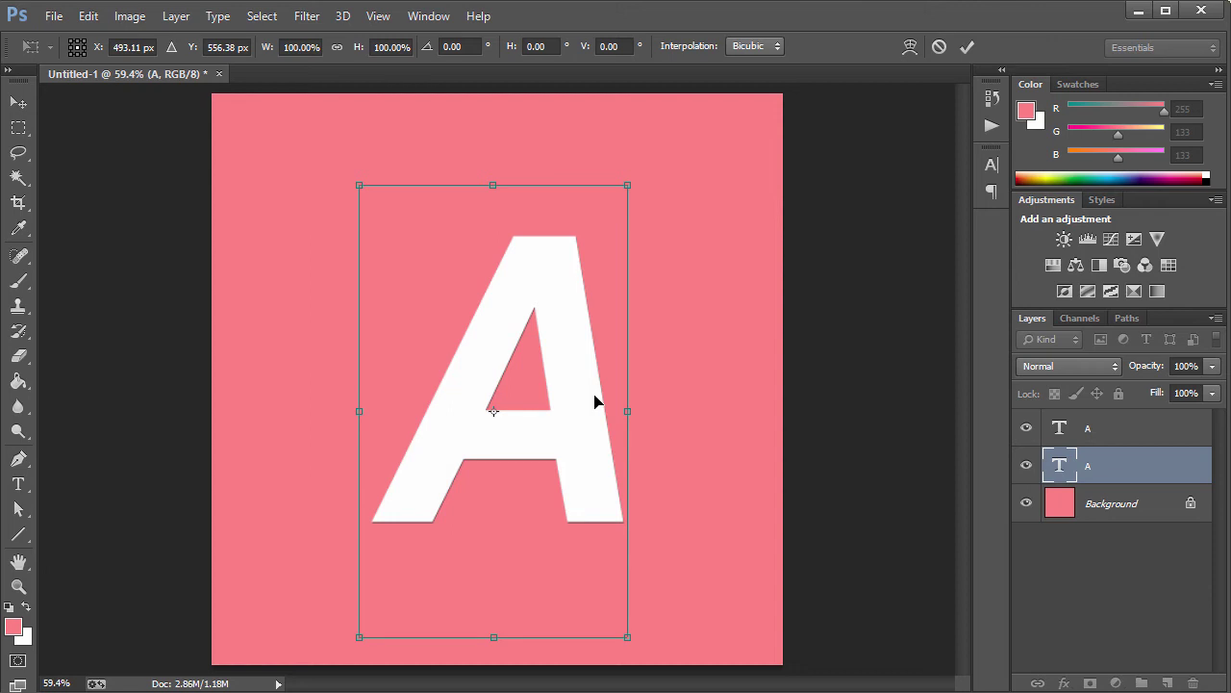
key("Return")
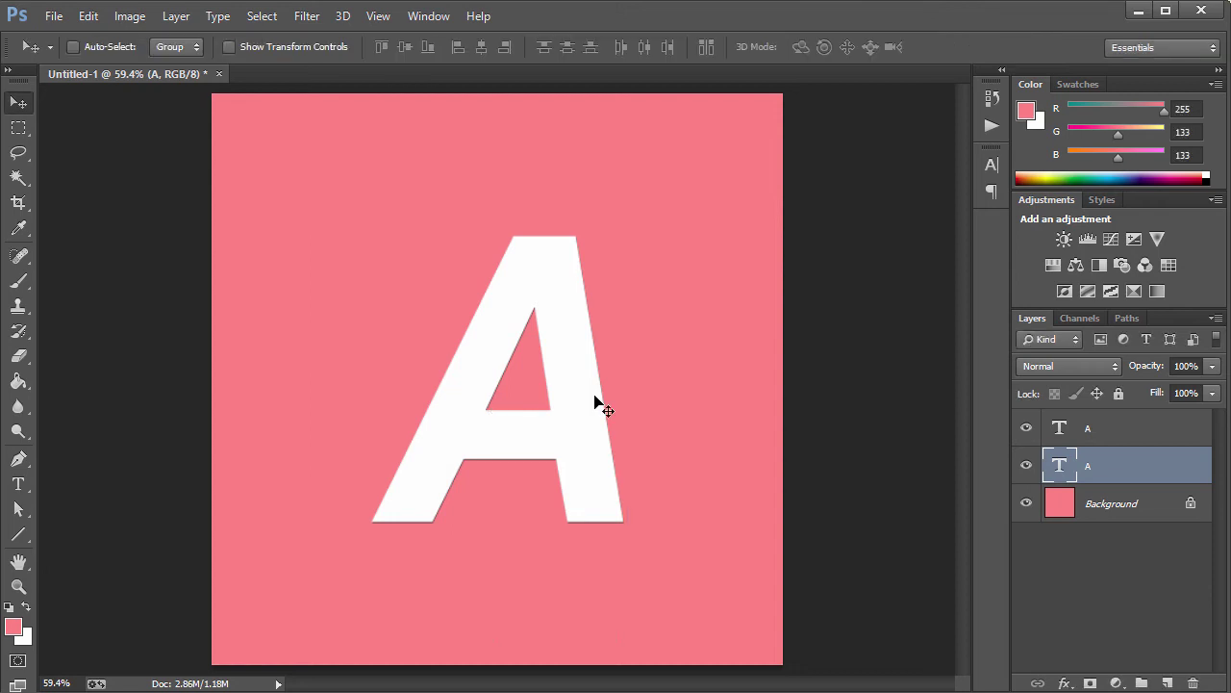
- Convert the black A layer to a smart object and duplicate it
right_click(1136, 473)
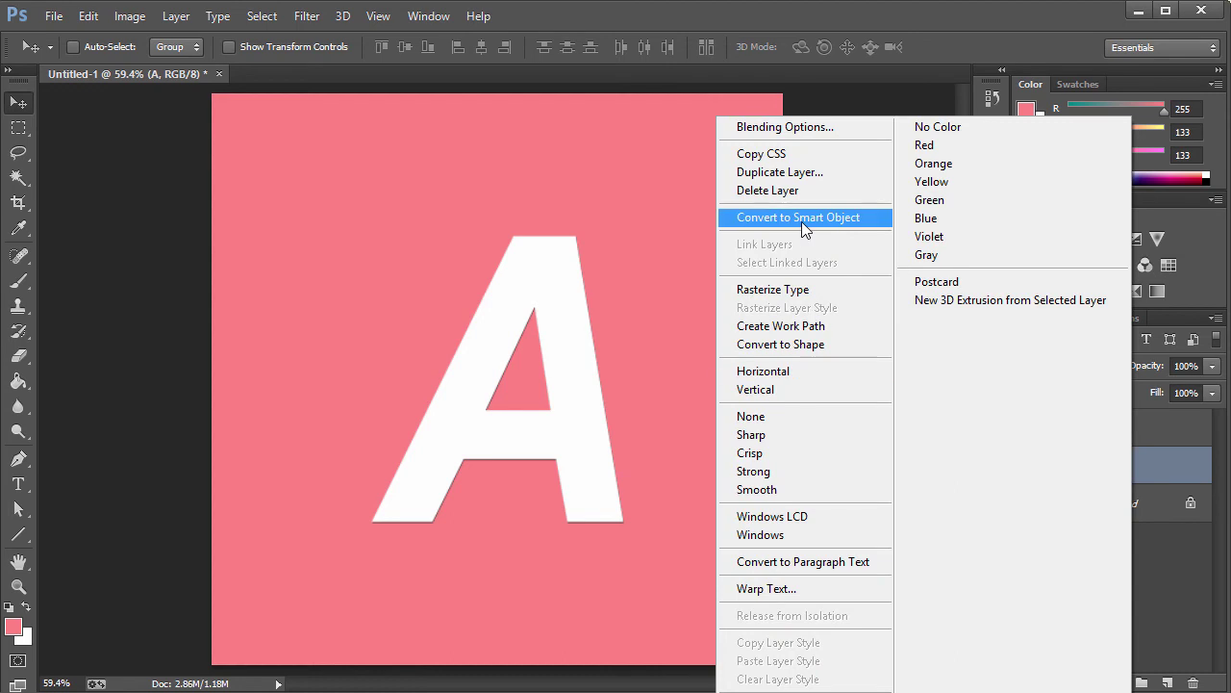
left_click(801, 221)
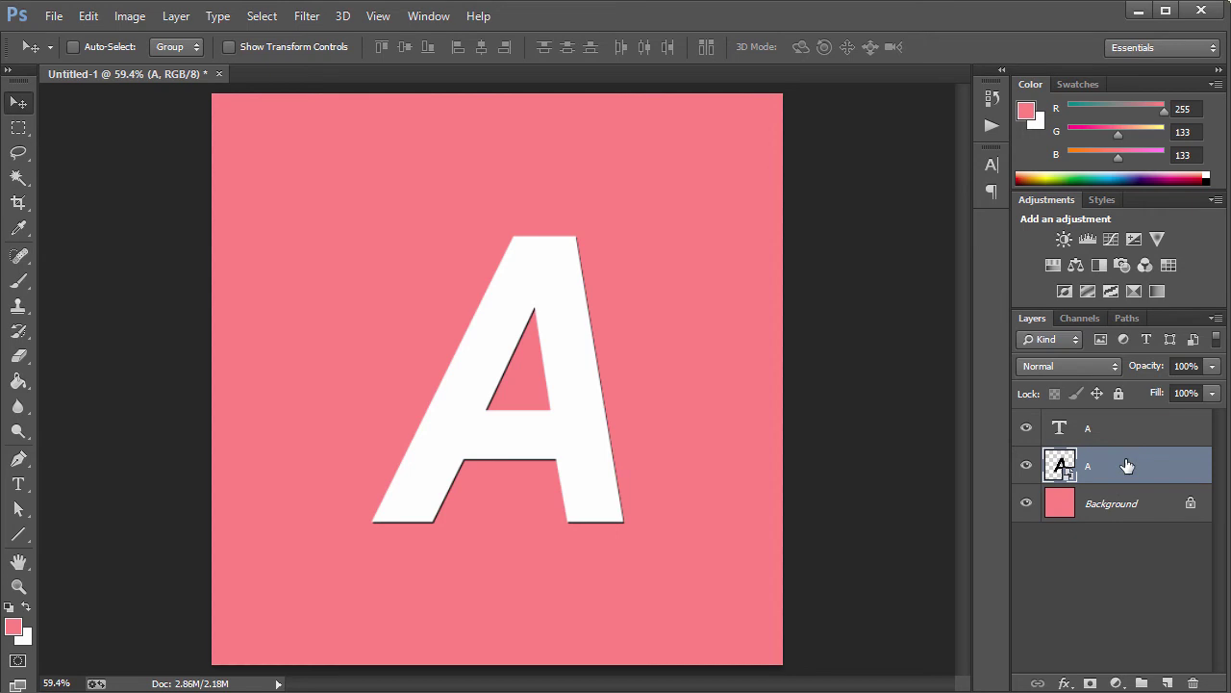
key("ctrl+j")
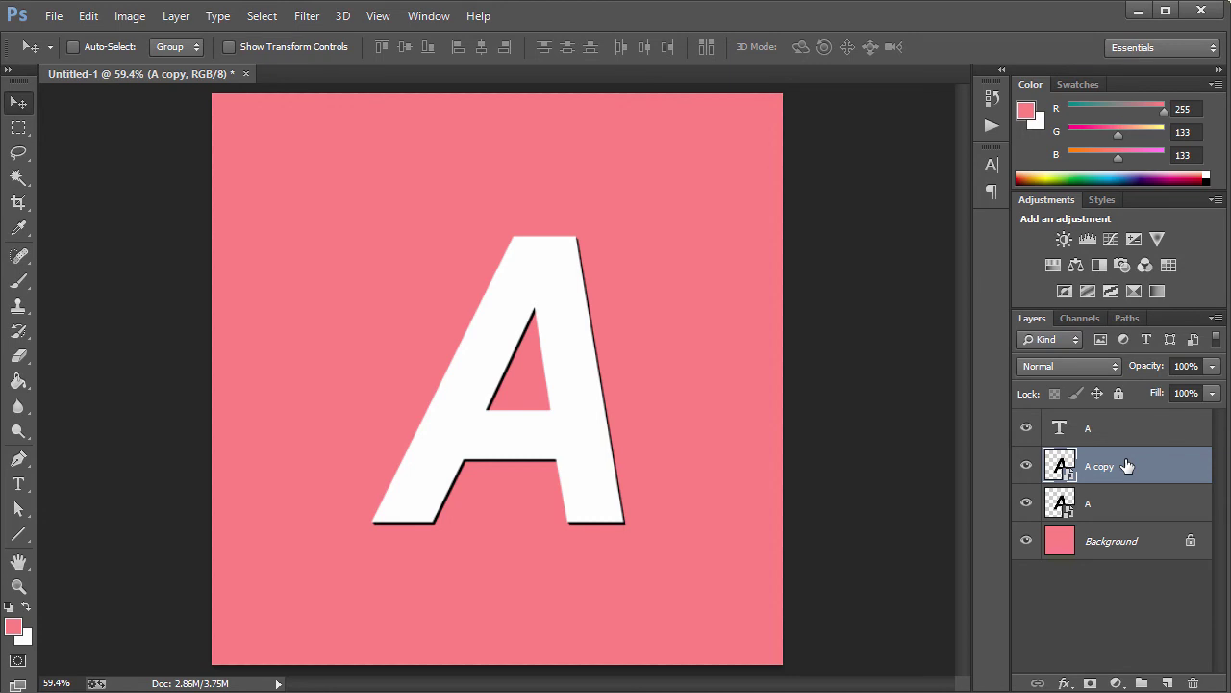
- Repeat duplicate-and-transform until the copies reach A copy 182 at the canvas edge
key("ctrl+alt+shift+t")
key("ctrl+alt+shift+t")
key("ctrl+alt+shift+t")
key("ctrl+alt+shift+t")
key("ctrl+alt+shift+t")
key("ctrl+alt+shift+t")
key("ctrl+alt+shift+t")
key("ctrl+alt+shift+t")
key("ctrl+alt+shift+t")
key("ctrl+alt+shift+t")
key("ctrl+alt+shift+t")
key("ctrl+alt+shift+t")
key("ctrl+alt+shift+t")
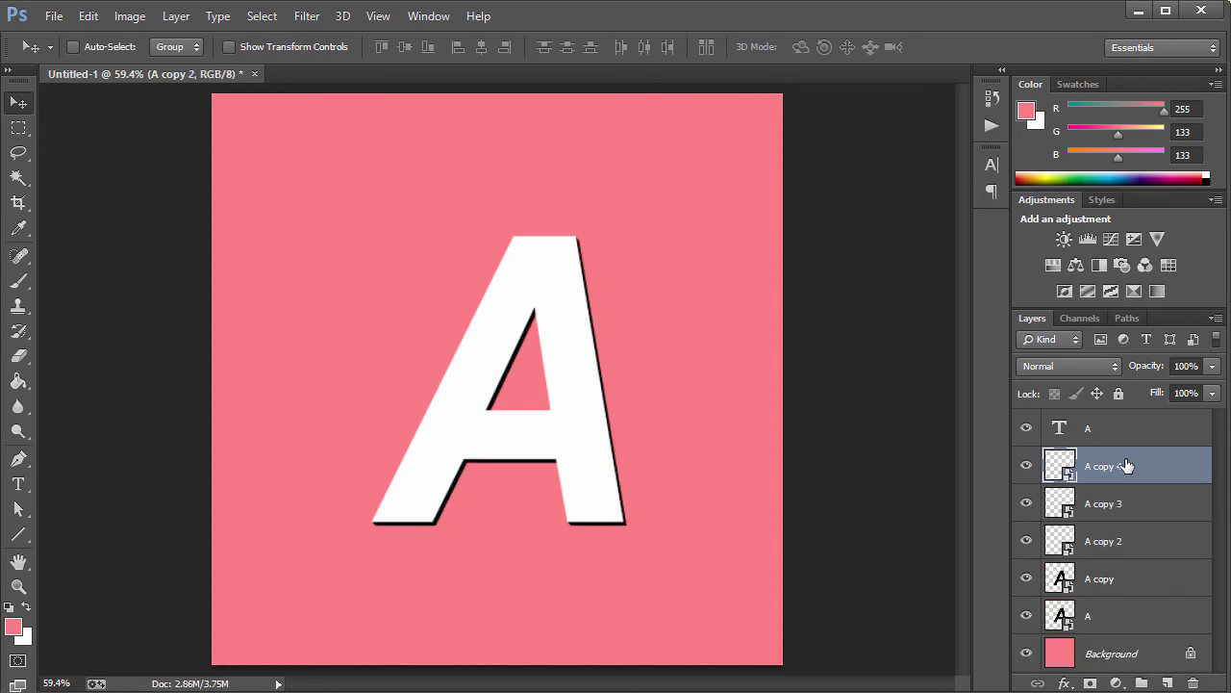
key("ctrl+alt+shift+t")
key("ctrl+alt+shift+t")
key("ctrl+alt+shift+t")
key("ctrl+alt+shift+t")
key("ctrl+alt+shift+t")
key("ctrl+alt+shift+t")
key("ctrl+alt+shift+t")
key("ctrl+alt+shift+t")
key("ctrl+alt+shift+t")
key("ctrl+alt+shift+t")
key("ctrl+alt+shift+t")
key("ctrl+alt+shift+t")
key("ctrl+alt+shift+t")
key("ctrl+alt+shift+t")
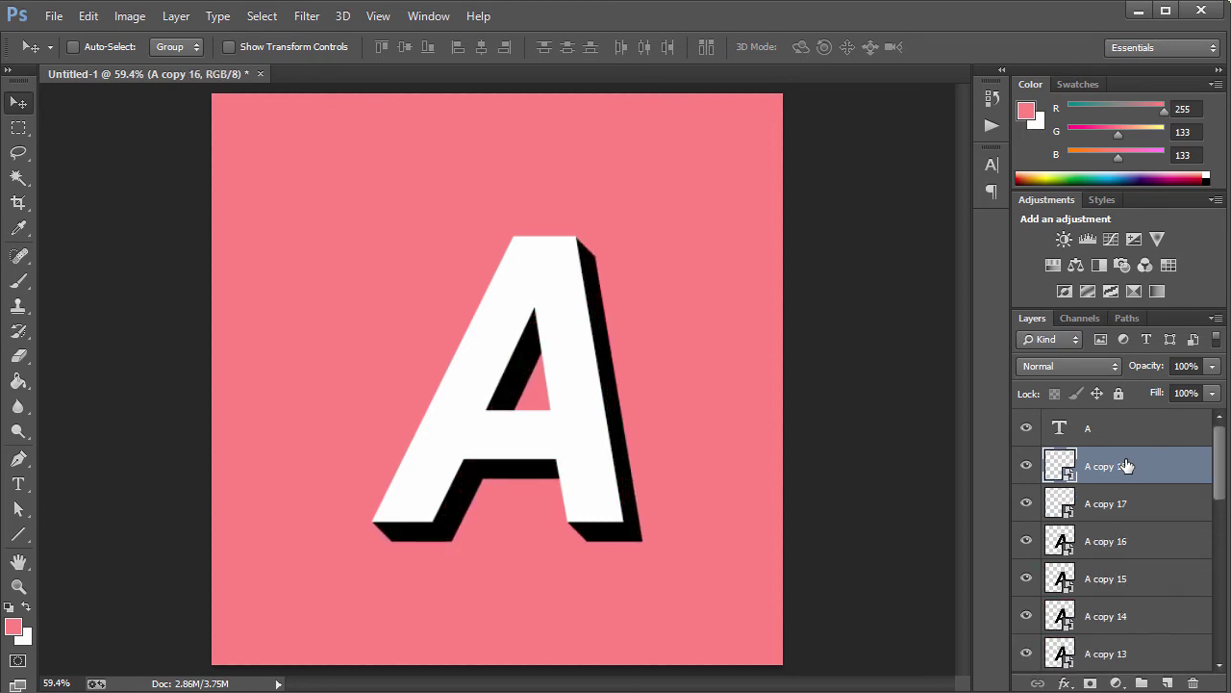
key("ctrl+alt+shift+t")
key("ctrl+alt+shift+t")
key("ctrl+alt+shift+t")
key("ctrl+alt+shift+t")
key("ctrl+alt+shift+t")
key("ctrl+alt+shift+t")
key("ctrl+alt+shift+t")
key("ctrl+alt+shift+t")
key("ctrl+alt+shift+t")
key("ctrl+alt+shift+t")
key("ctrl+alt+shift+t")
key("ctrl+alt+shift+t")
key("ctrl+alt+shift+t")
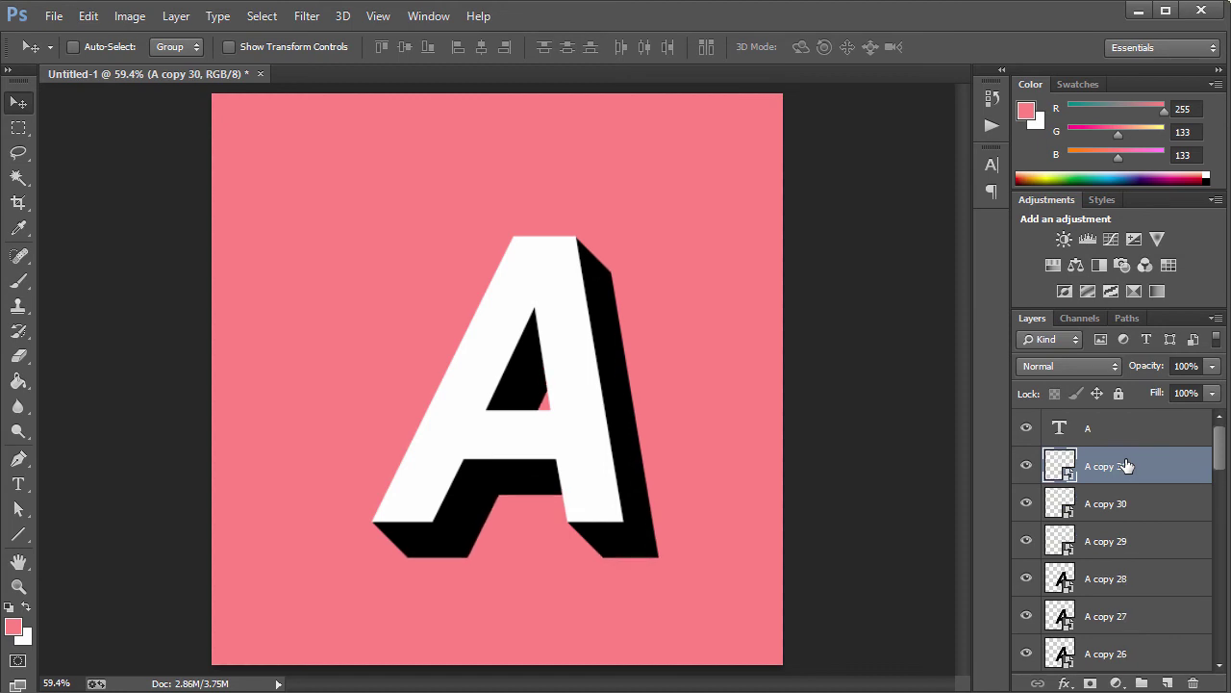
key("ctrl+alt+shift+t")
key("ctrl+alt+shift+t")
key("ctrl+alt+shift+t")
key("ctrl+alt+shift+t")
key("ctrl+alt+shift+t")
key("ctrl+alt+shift+t")
key("ctrl+alt+shift+t")
key("ctrl+alt+shift+t")
key("ctrl+alt+shift+t")
key("ctrl+alt+shift+t")
key("ctrl+alt+shift+t")
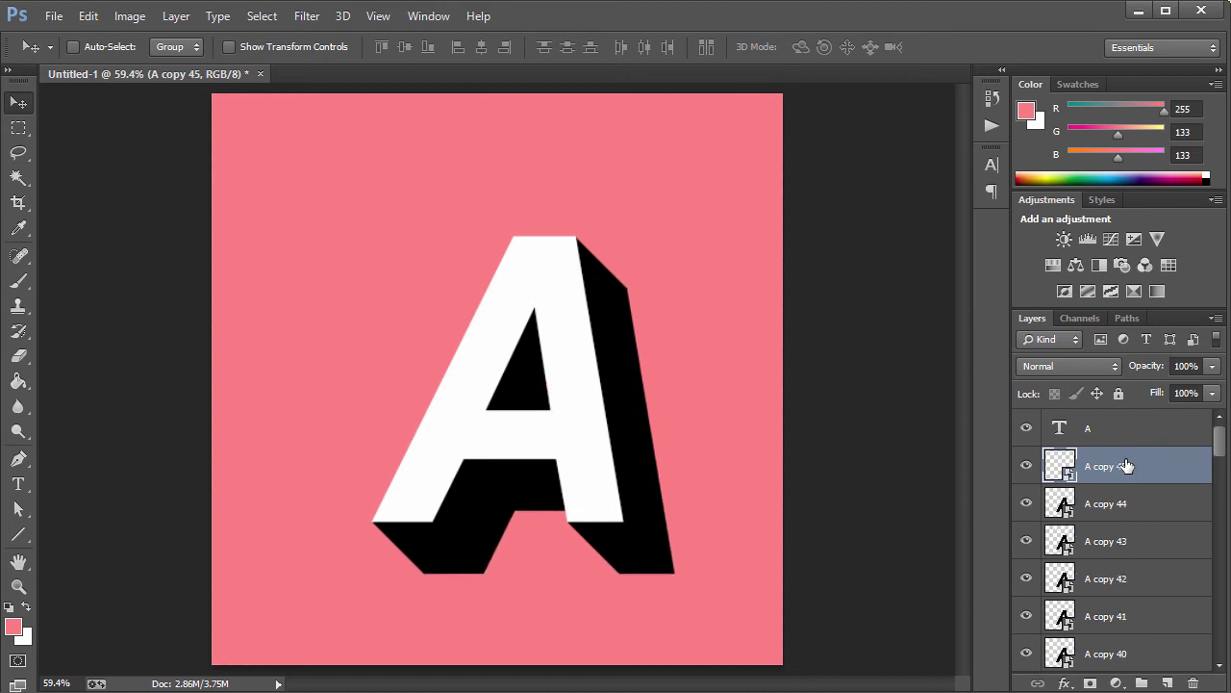
key("ctrl+alt+shift+t")
key("ctrl+alt+shift+t")
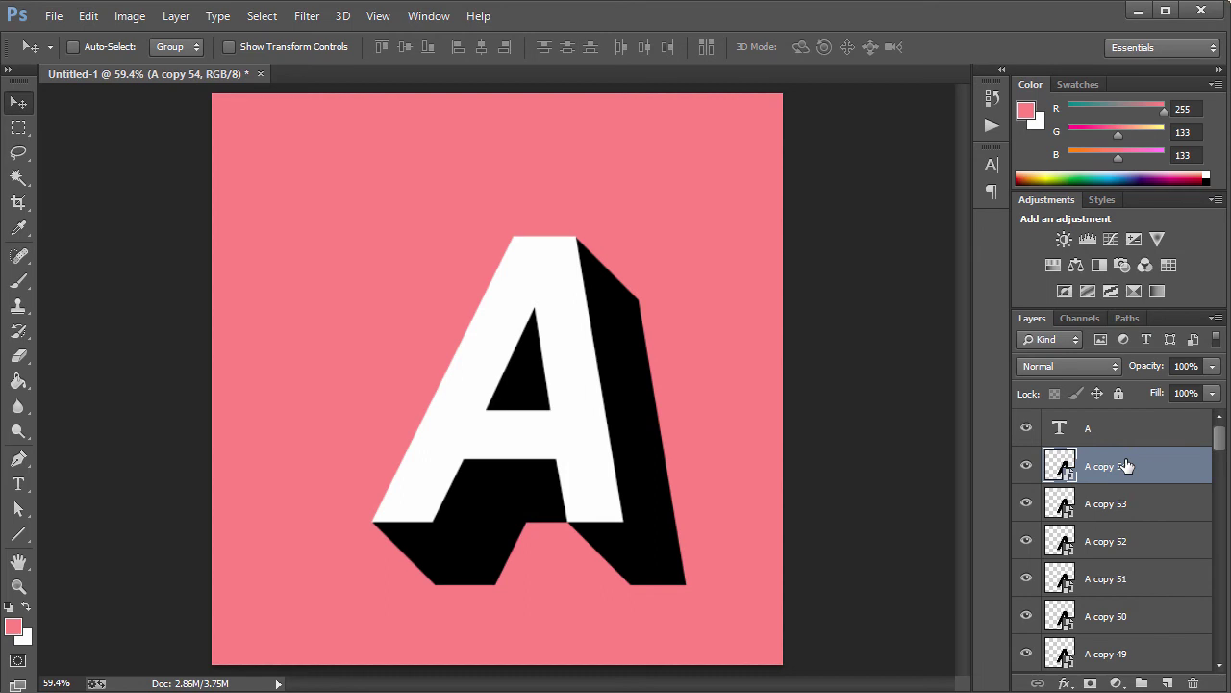
key("ctrl+alt+shift+t")
key("ctrl+alt+shift+t")
key("ctrl+alt+shift+t")
key("ctrl+alt+shift+t")
key("ctrl+alt+shift+t")
key("ctrl+alt+shift+t")
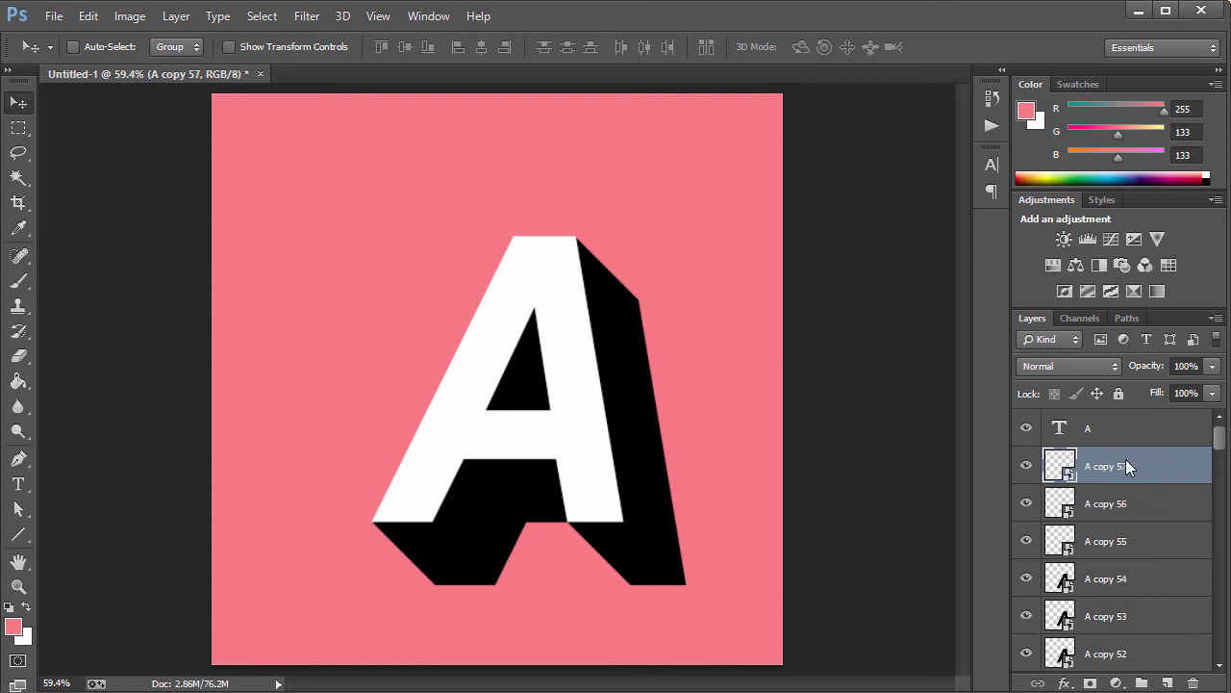
key("ctrl+alt+shift+t")
key("ctrl+alt+shift+t")
key("ctrl+alt+shift+t")
key("ctrl+alt+shift+t")
key("ctrl+alt+shift+t")
key("ctrl+alt+shift+t")
key("ctrl+alt+shift+t")
key("ctrl+alt+shift+t")
key("ctrl+alt+shift+t")
key("ctrl+alt+shift+t")
key("ctrl+alt+shift+t")
key("ctrl+alt+shift+t")
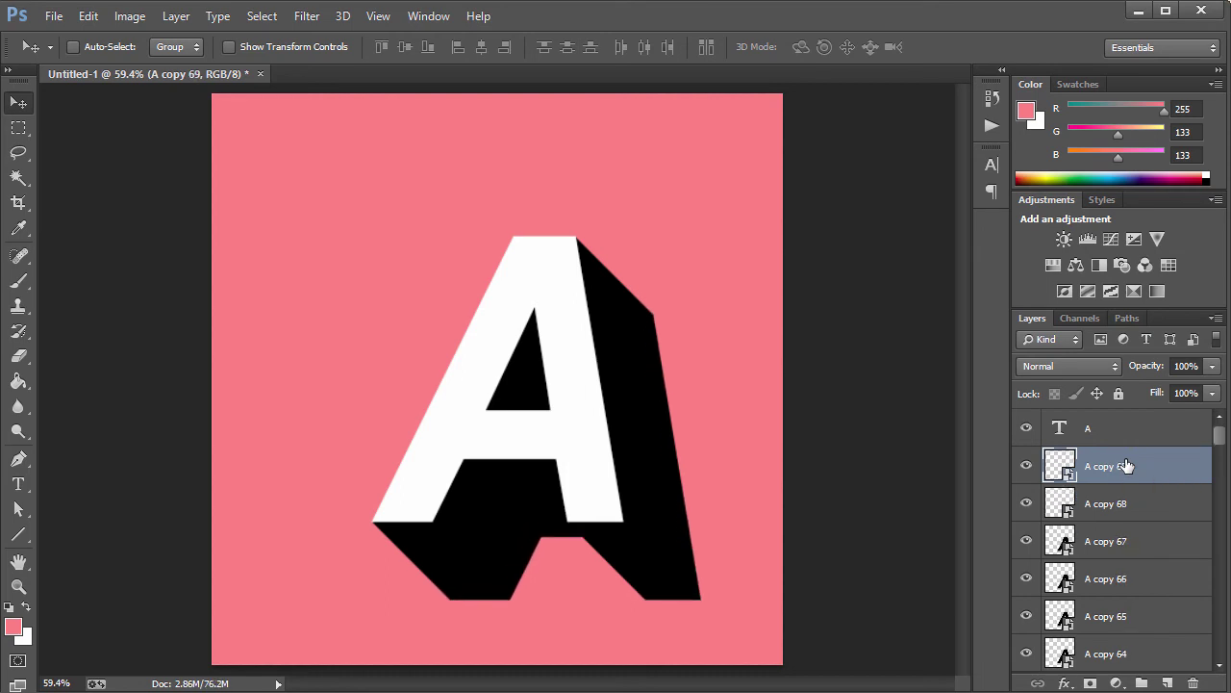
key("ctrl+alt+shift+t")
key("ctrl+alt+shift+t")
key("ctrl+alt+shift+t")
key("ctrl+alt+shift+t")
key("ctrl+alt+shift+t")
key("ctrl+alt+shift+t")
key("ctrl+alt+shift+t")
key("ctrl+alt+shift+t")
key("ctrl+alt+shift+t")
key("ctrl+alt+shift+t")
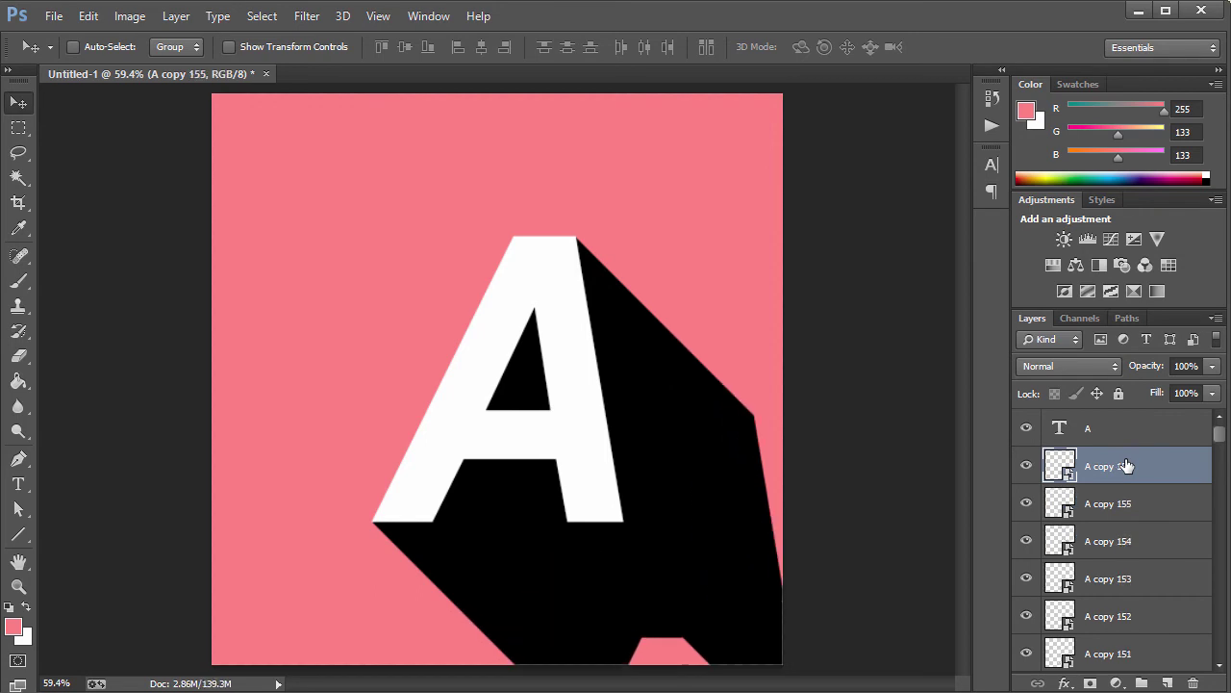
key("ctrl+alt+shift+t")
key("ctrl+alt+shift+t")
key("ctrl+alt+shift+t")
key("ctrl+alt+shift+t")
key("ctrl+alt+shift+t")
key("ctrl+alt+shift+t")
key("ctrl+alt+shift+t")
key("ctrl+alt+shift+t")
key("ctrl+alt+shift+t")
key("ctrl+alt+shift+t")
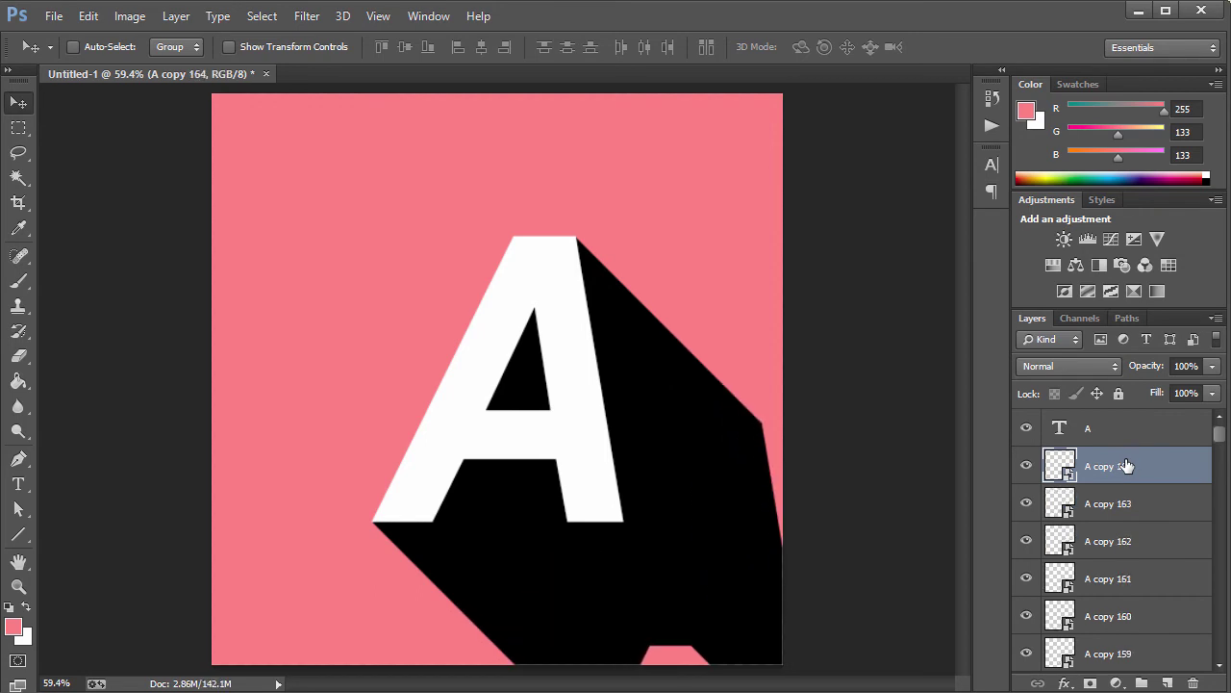
key("ctrl+alt+shift+t")
key("ctrl+alt+shift+t")
key("ctrl+alt+shift+t")
key("ctrl+alt+shift+t")
key("ctrl+alt+shift+t")
key("ctrl+alt+shift+t")
key("ctrl+alt+shift+t")
key("ctrl+alt+shift+t")
key("ctrl+alt+shift+t")
key("ctrl+alt+shift+t")
key("ctrl+alt+shift+t")
key("ctrl+alt+shift+t")
key("ctrl+alt+shift+t")
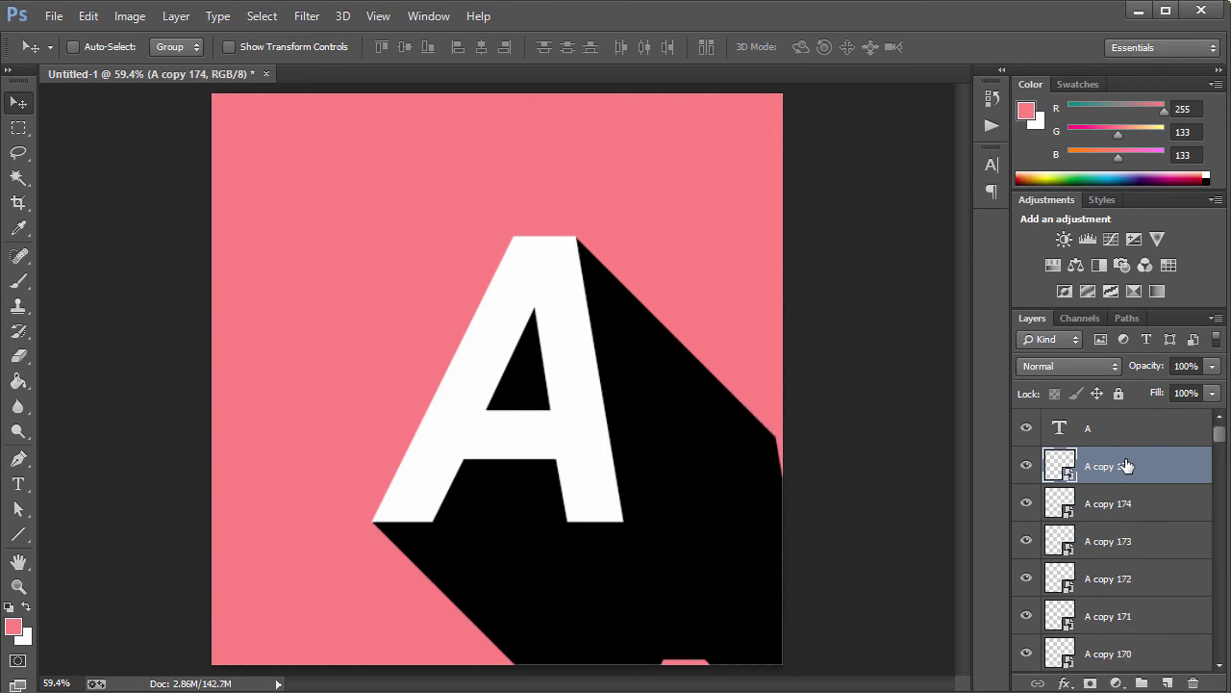
key("ctrl+alt+shift+t")
key("ctrl+alt+shift+t")
key("ctrl+alt+shift+t")
key("ctrl+alt+shift+t")
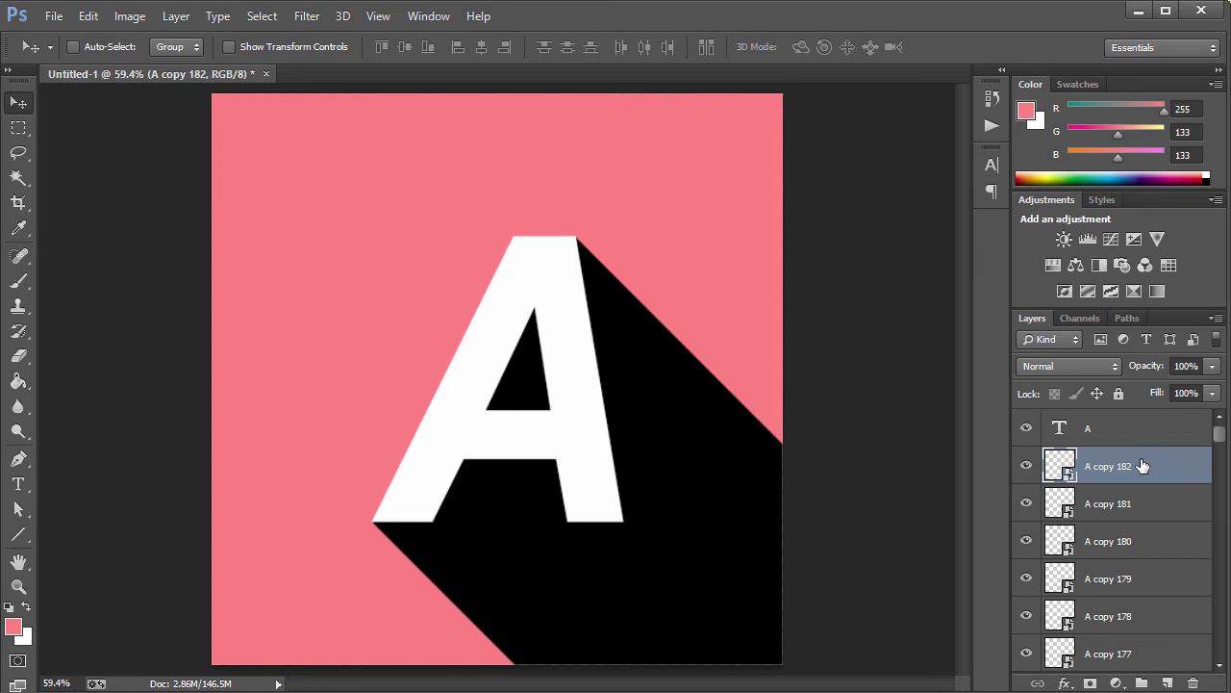
- Select every shadow copy down to layer A and group them into Group 1
scroll(1113, 466, "down", 1)
scroll(1113, 466, "down", 20)
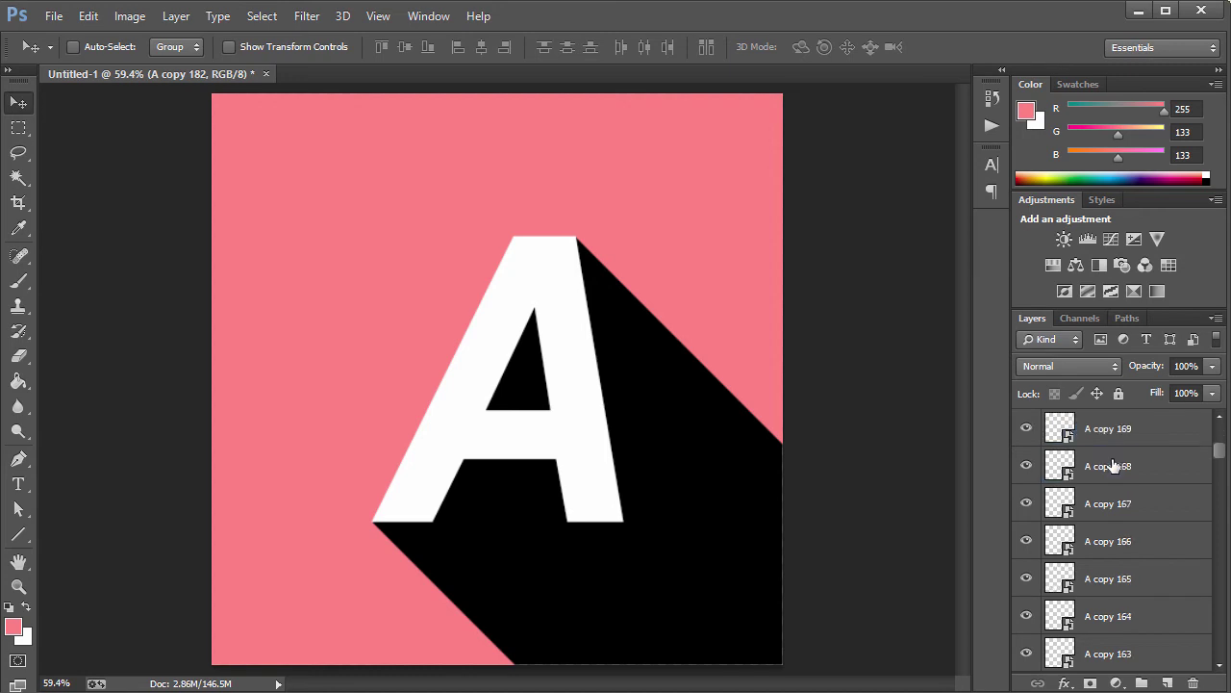
scroll(1113, 466, "down", 20)
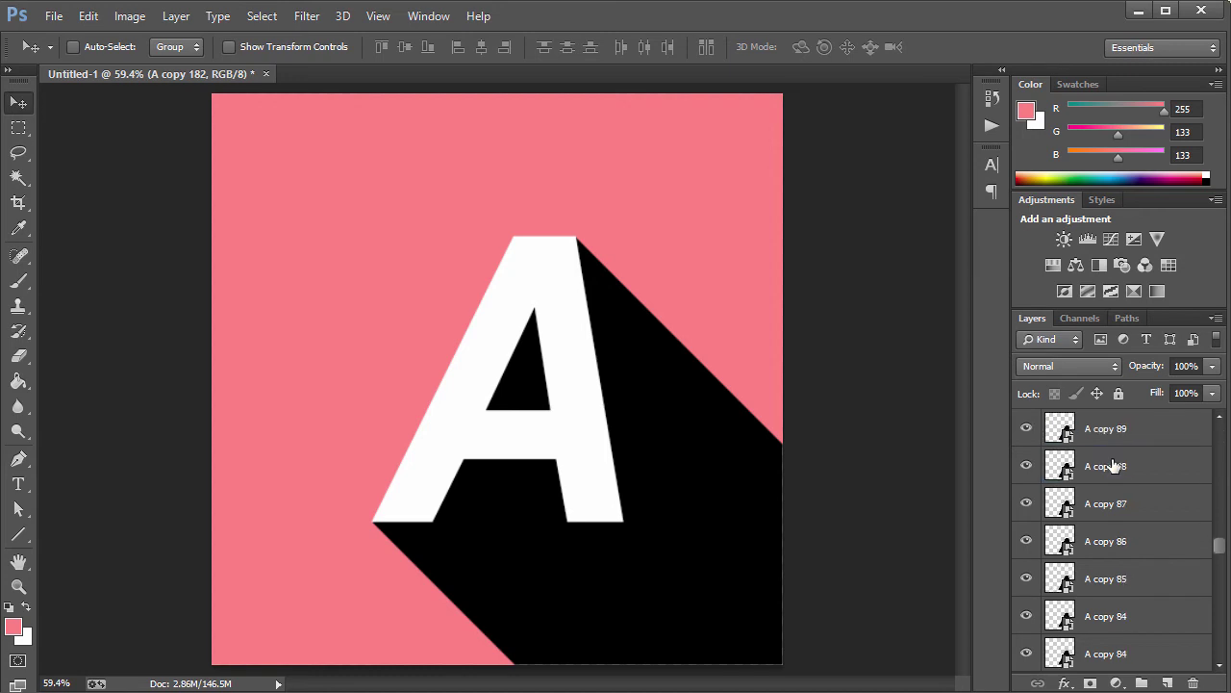
left_click_drag(1220, 581, 1224, 678)
left_click(1141, 623, "shift")
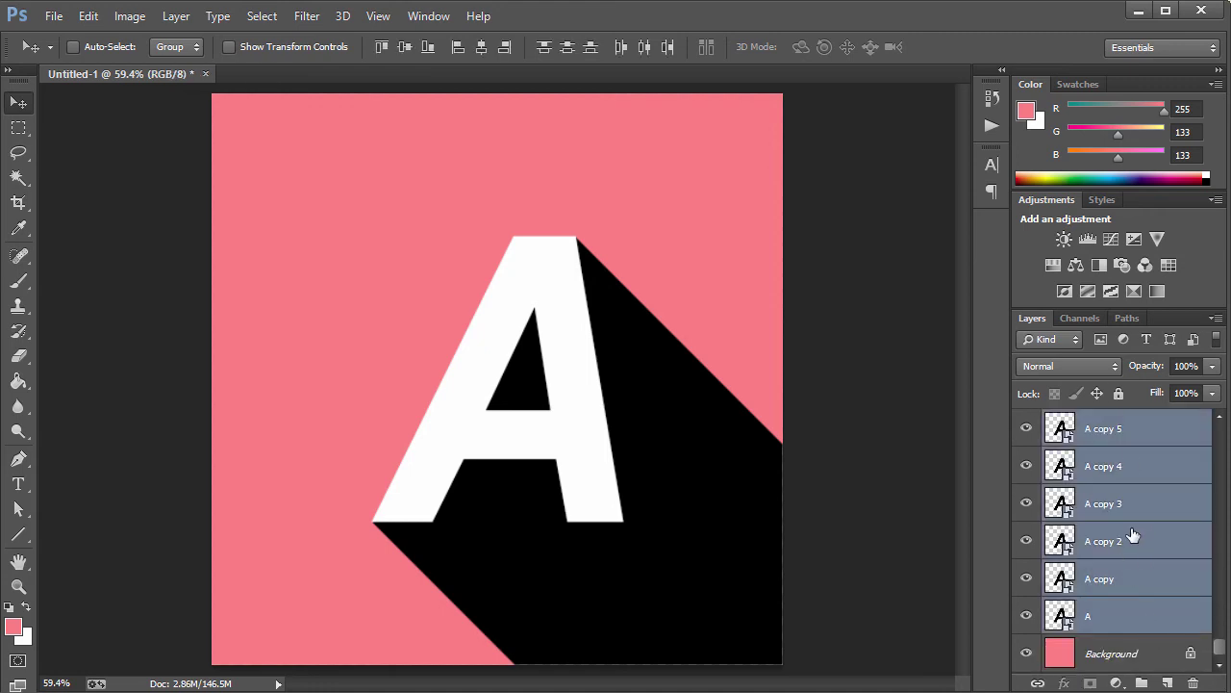
key("ctrl+g")
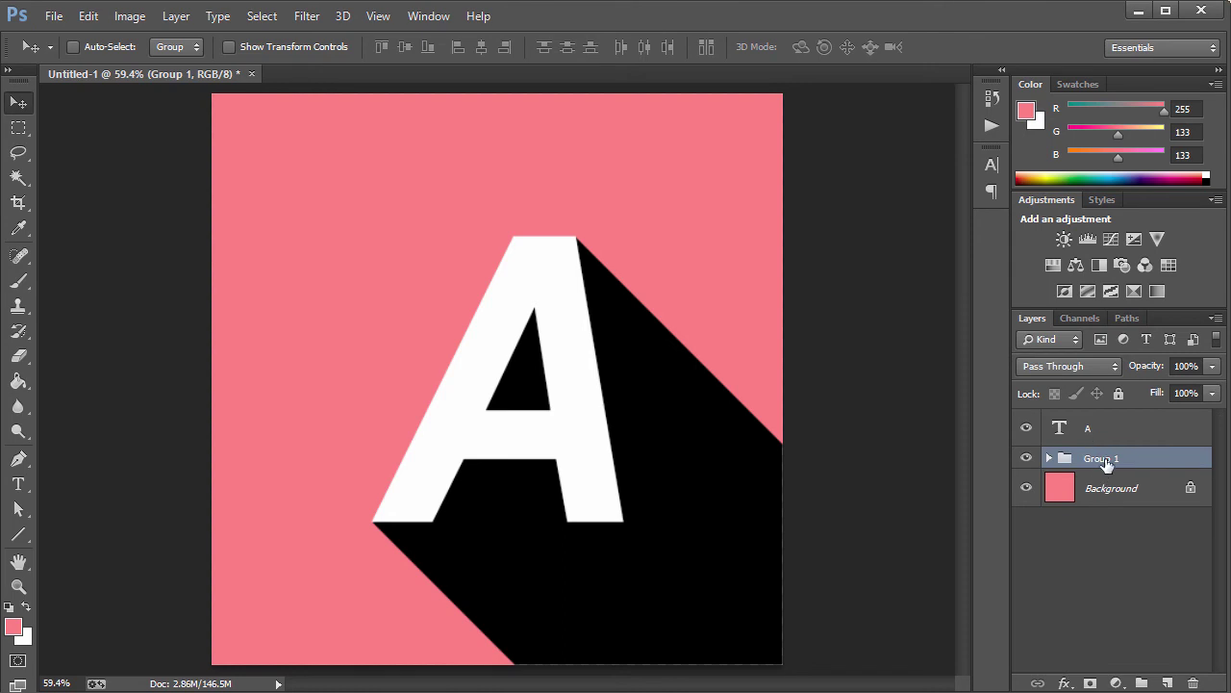
- Give Group 1 a Gradient Overlay at -45° and bring up its Gradient Editor
double_click(1159, 464)
left_click_drag(693, 101, 375, 28)
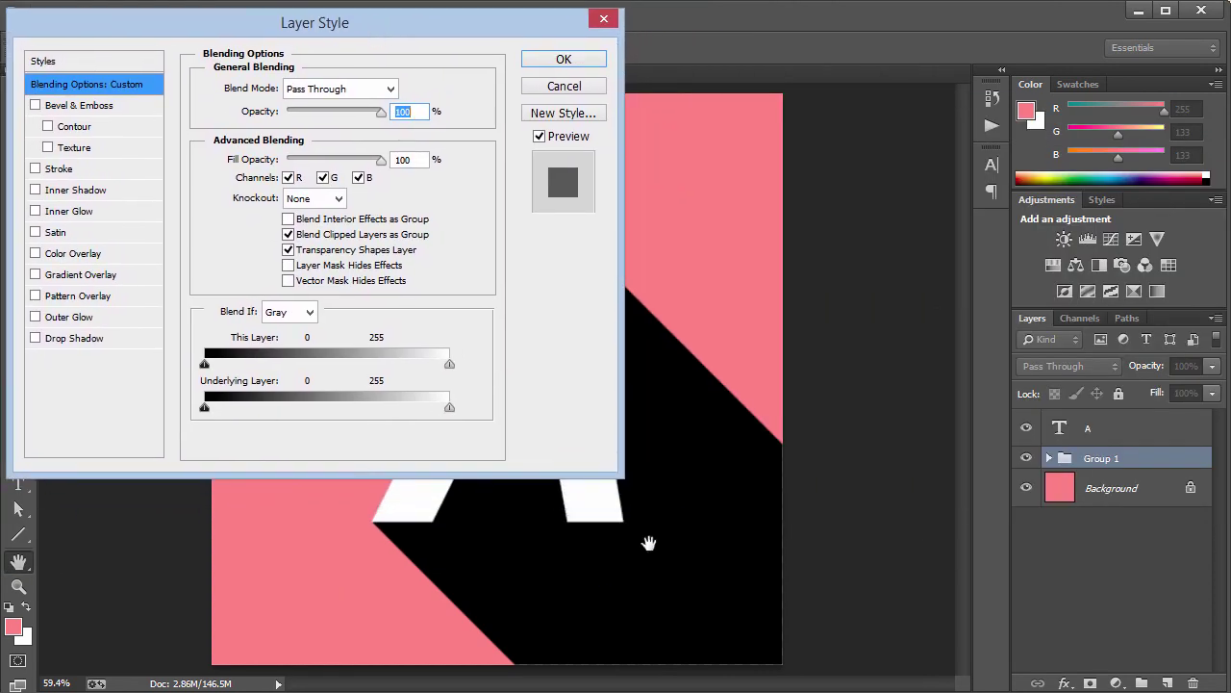
left_click(59, 275)
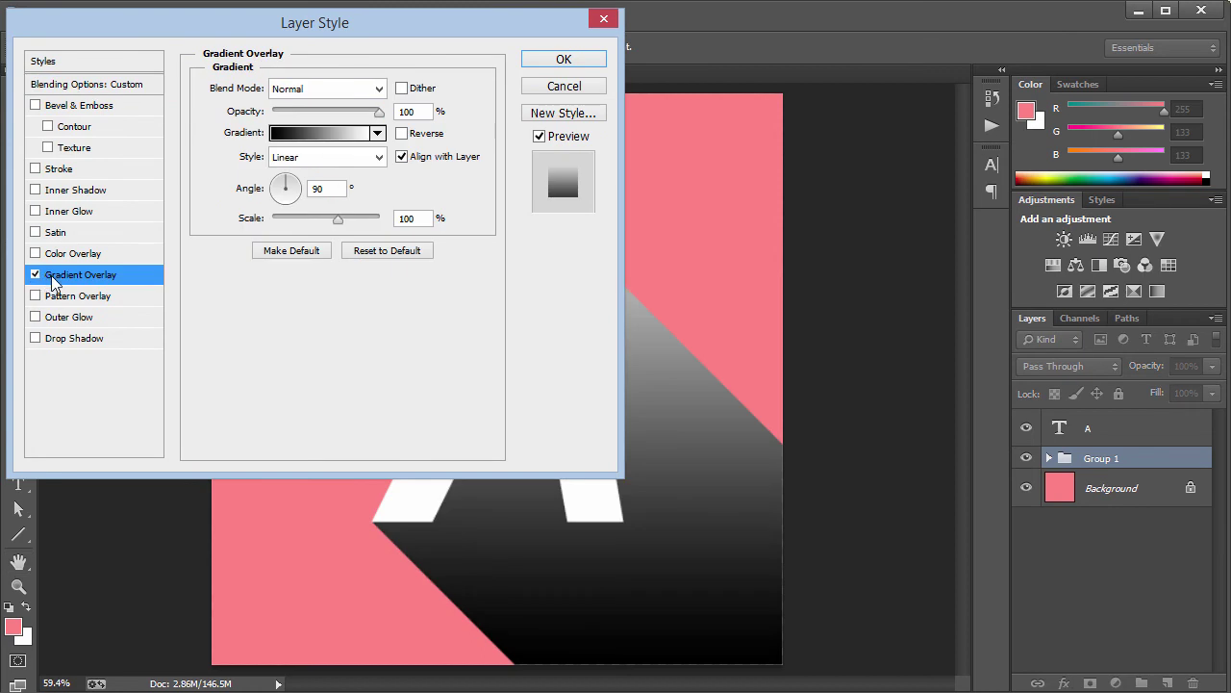
left_click(325, 189)
type("-45")
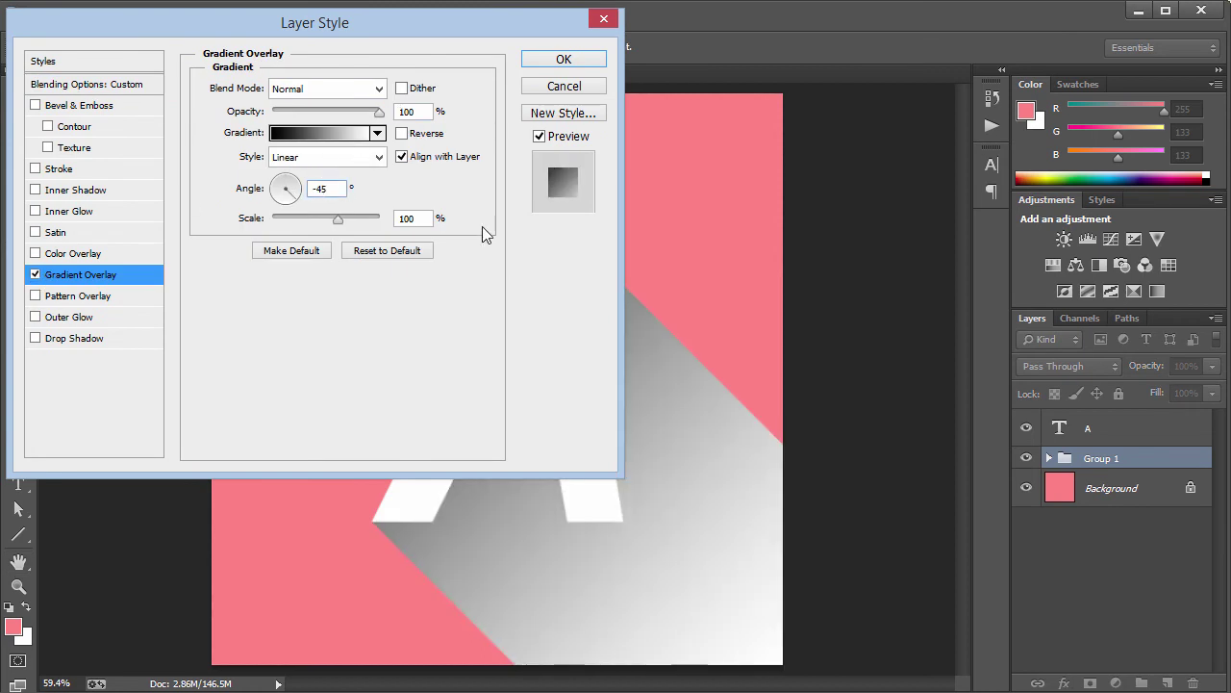
left_click(343, 134)
left_click_drag(889, 115, 801, 36)
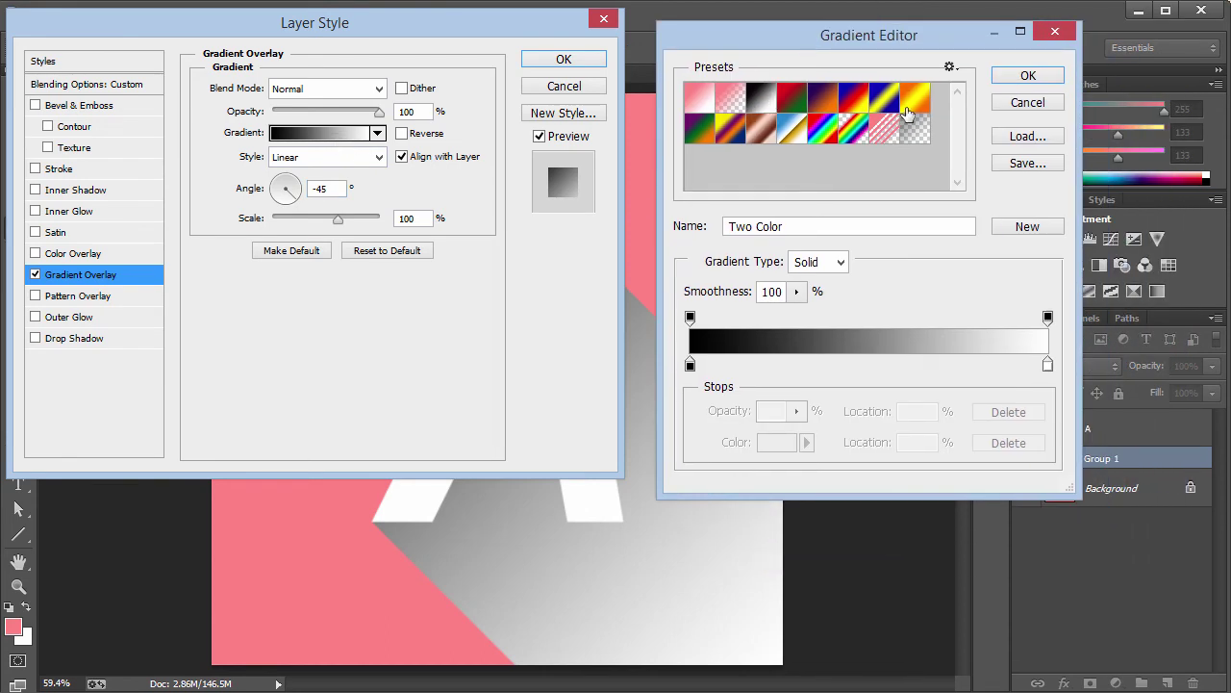
- Set both gradient colour stops to black (000000)
double_click(690, 365)
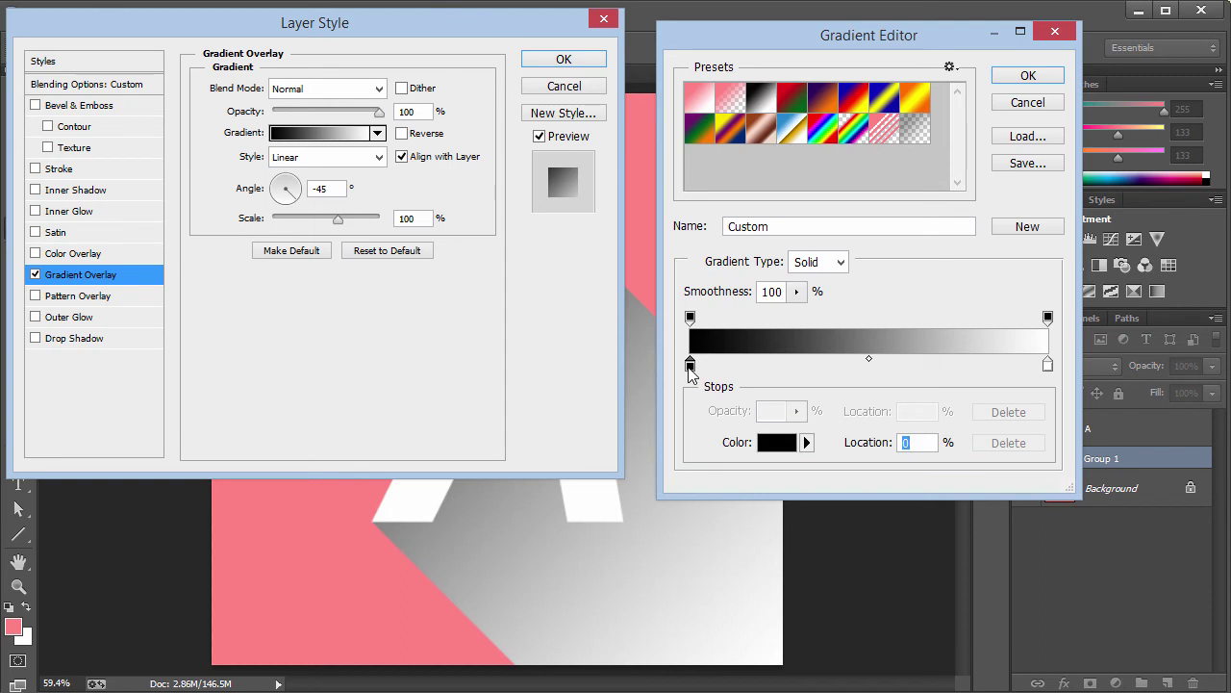
key("Return")
double_click(1048, 364)
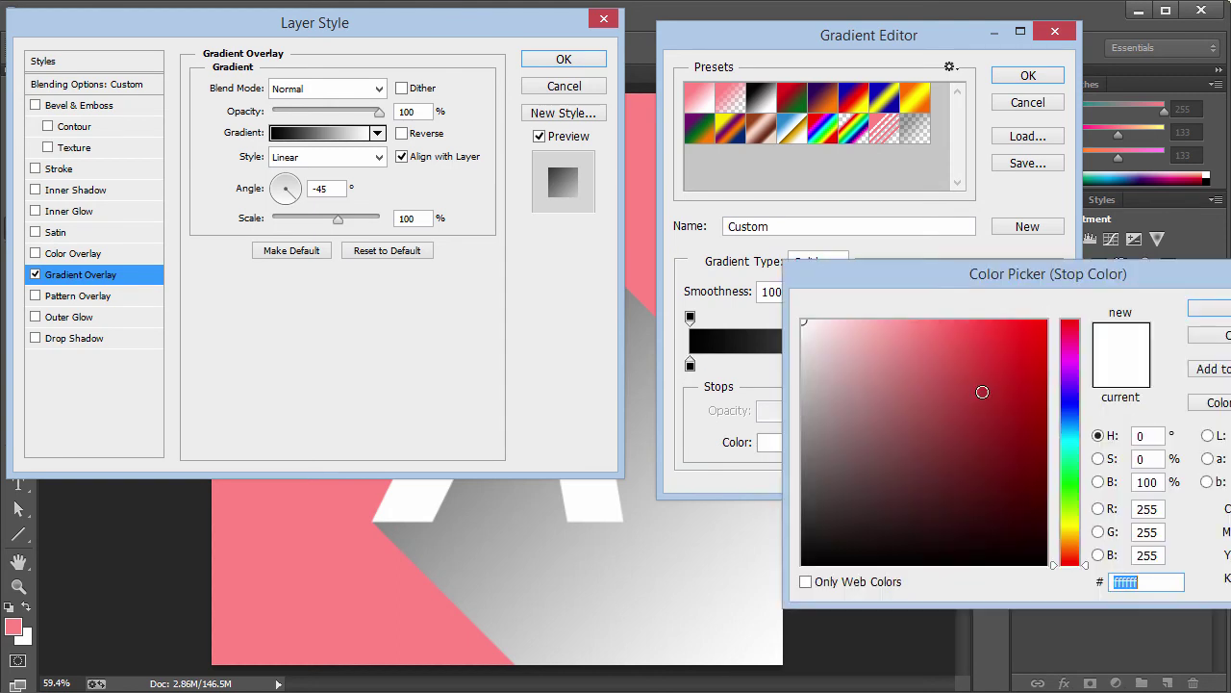
type("000000")
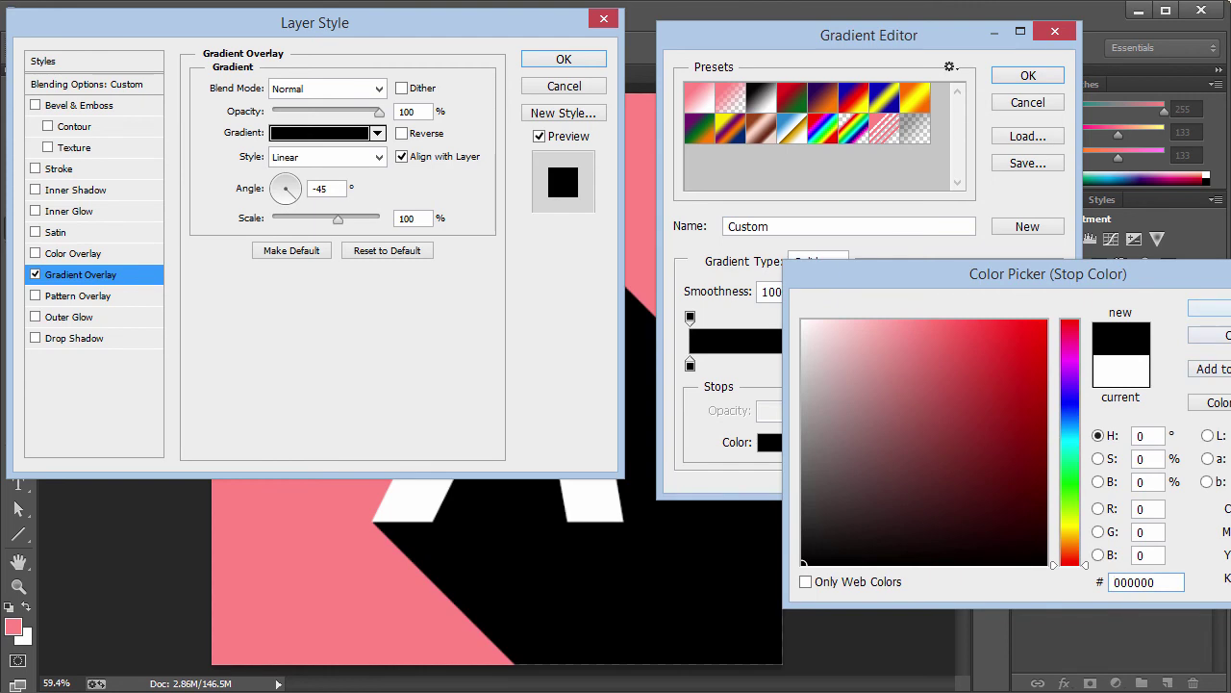
key("Return")
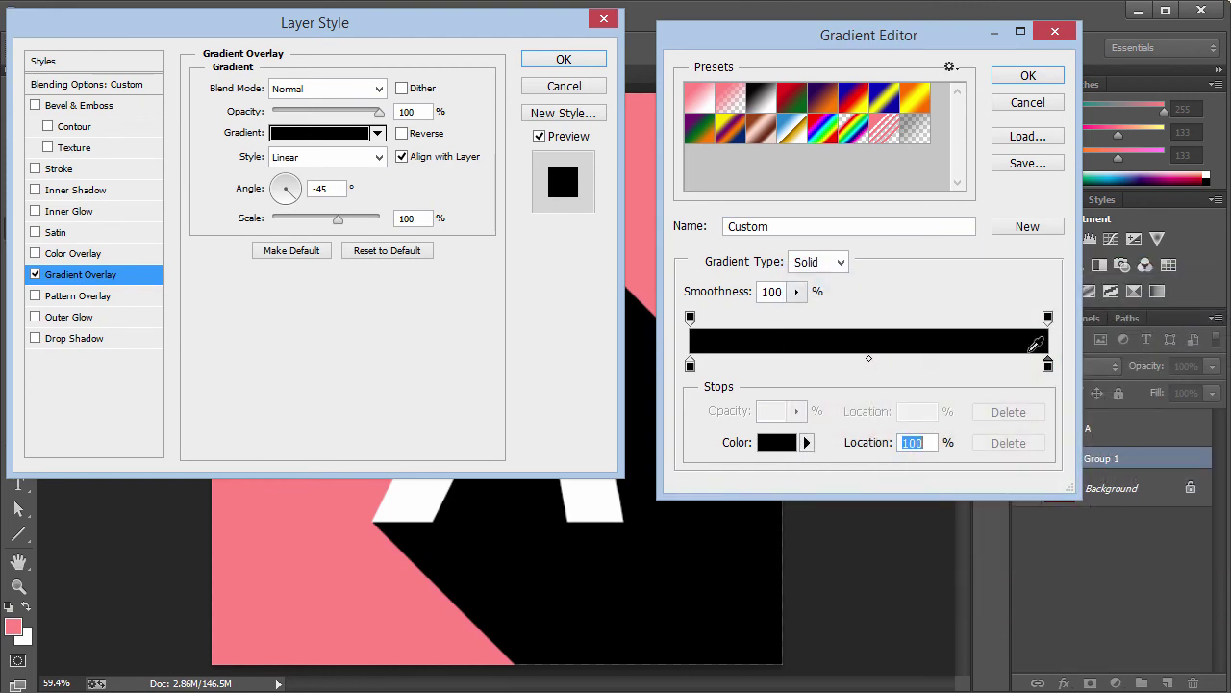
- Set the right opacity stop to 0 and apply the black-to-transparent overlay
left_click(1047, 317)
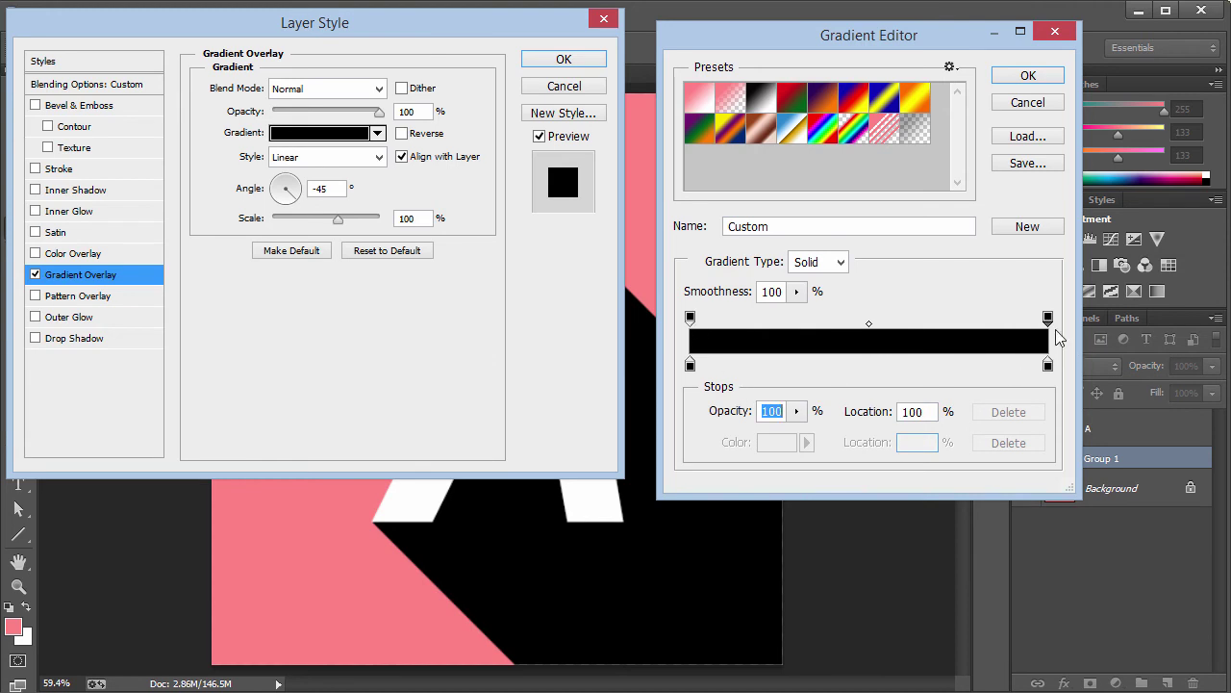
left_click(691, 319)
left_click(1047, 317)
type("0")
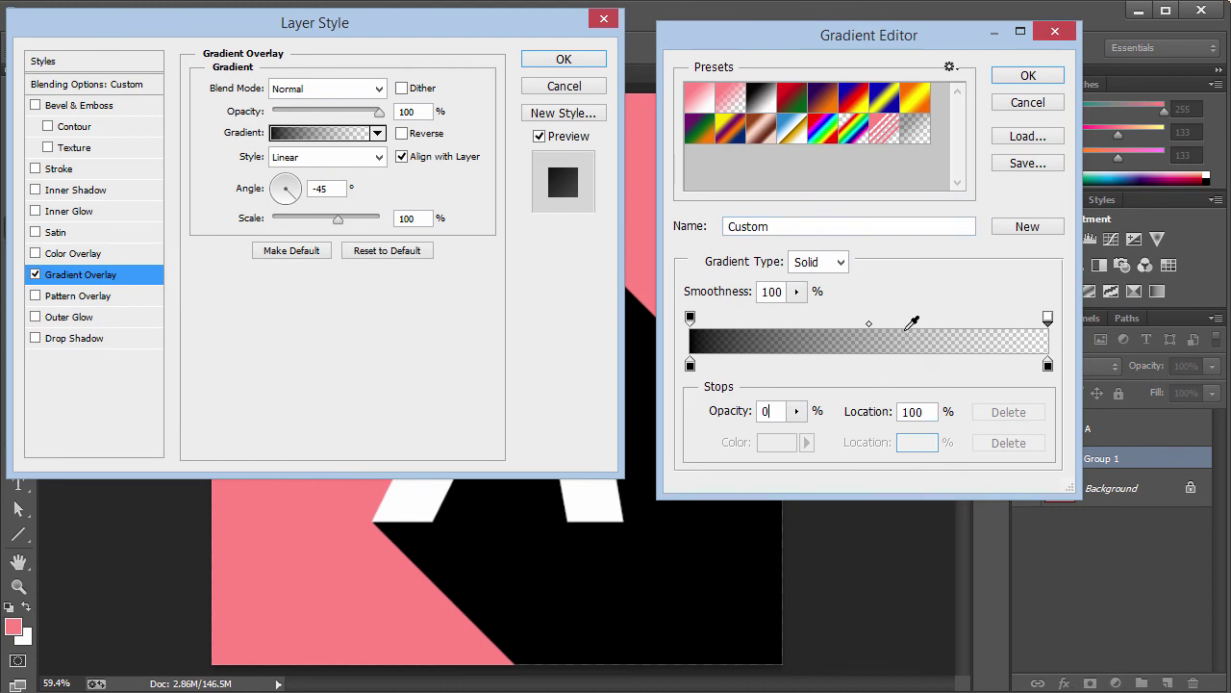
left_click(1012, 77)
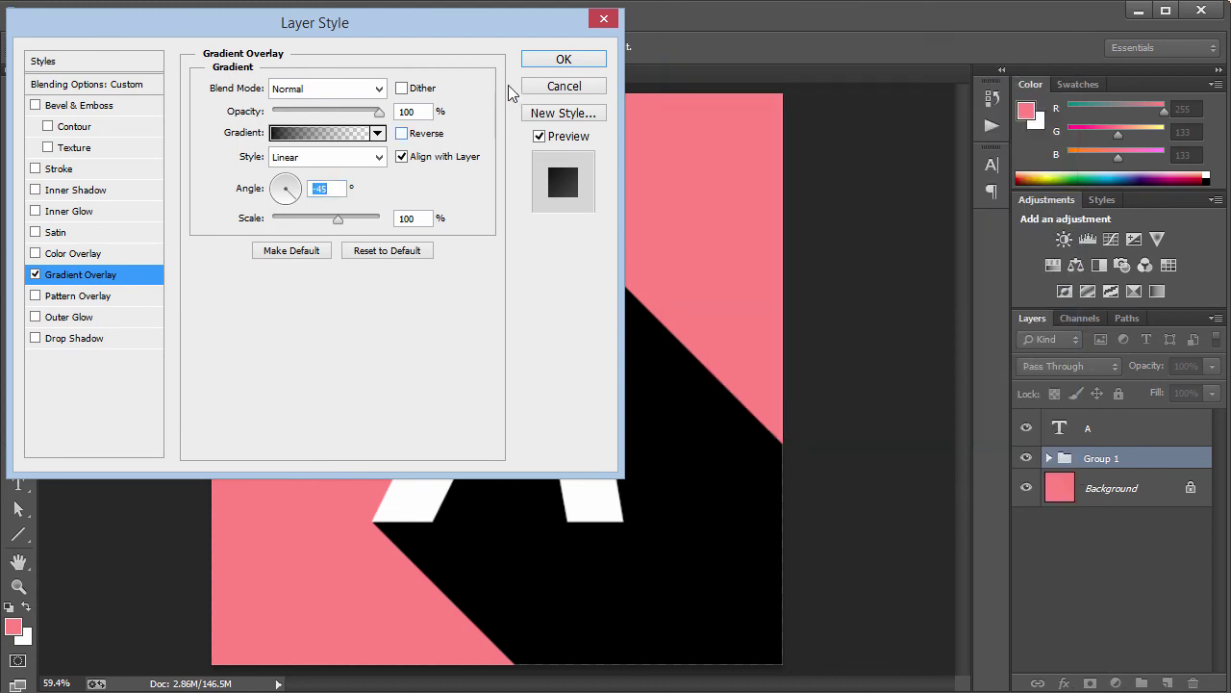
left_click(563, 60)
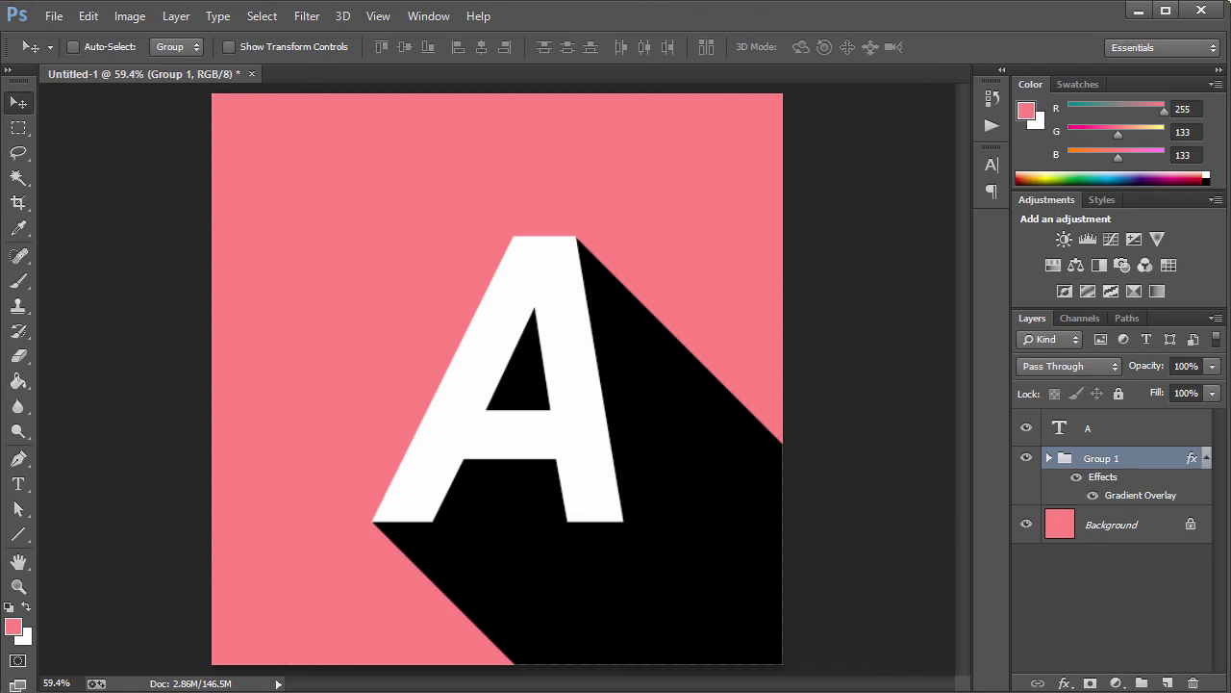
- Set Group 1's Fill to 0%
left_click(1157, 395)
type("0")
key("Return")
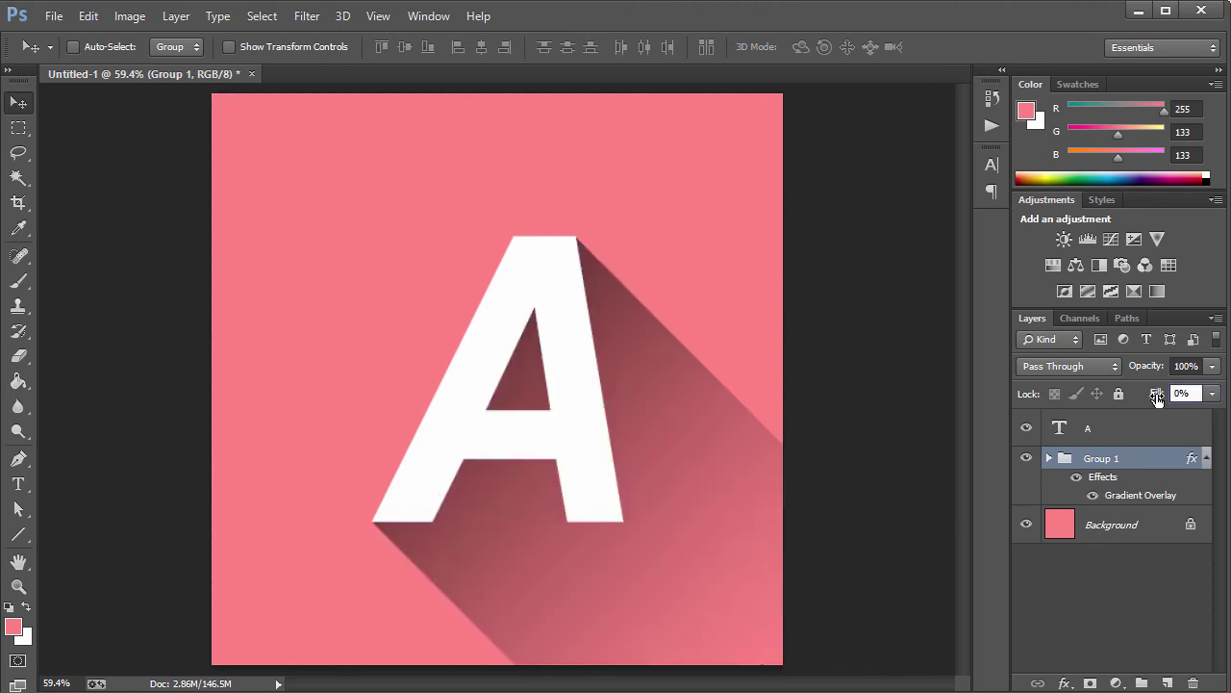
left_click(1138, 589)
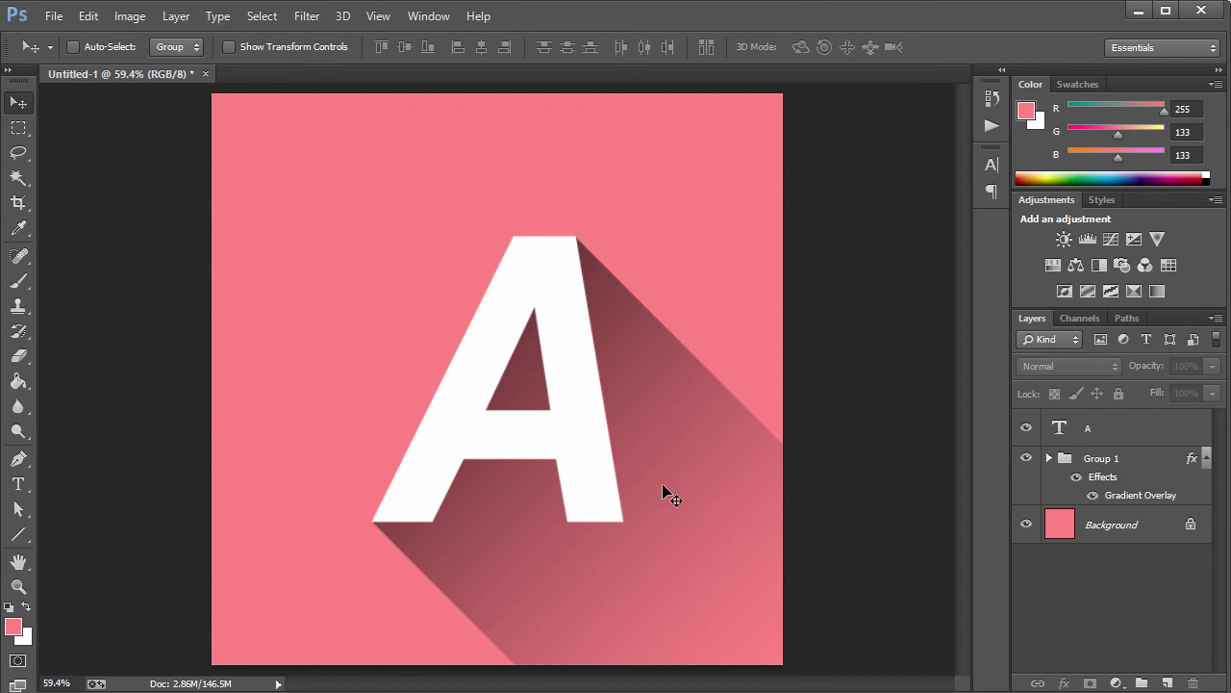
- Reopen Group 1's Gradient Overlay and lower its opacity to 20
double_click(1138, 474)
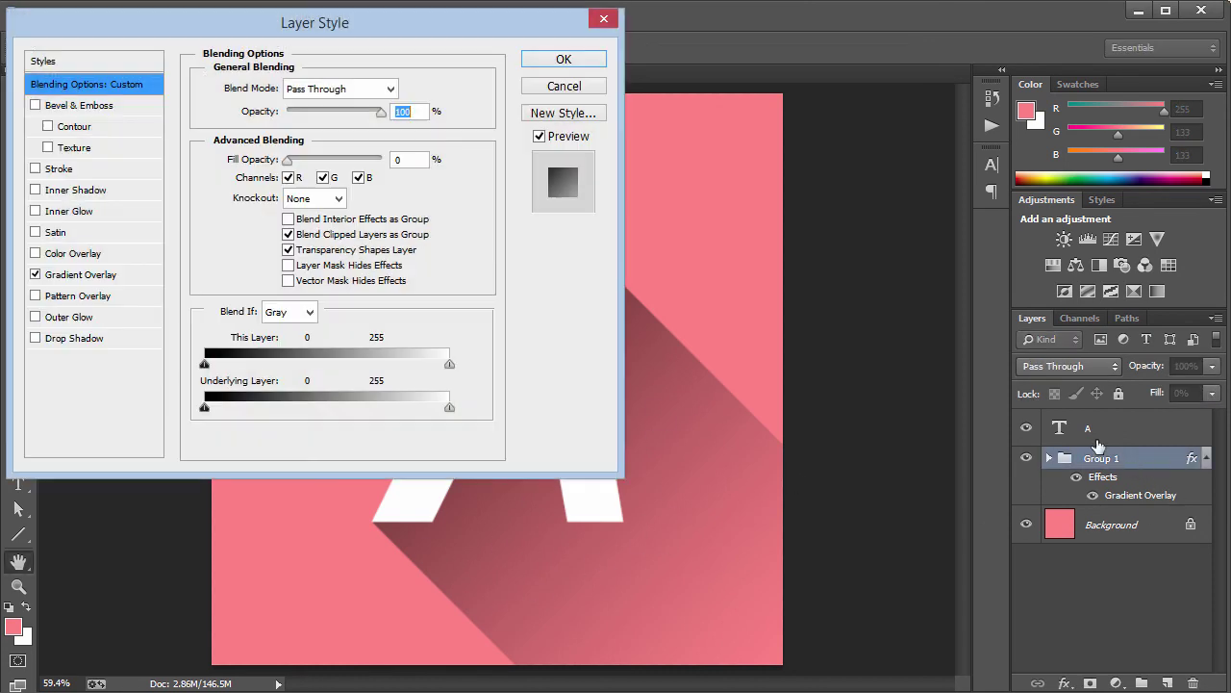
left_click(106, 278)
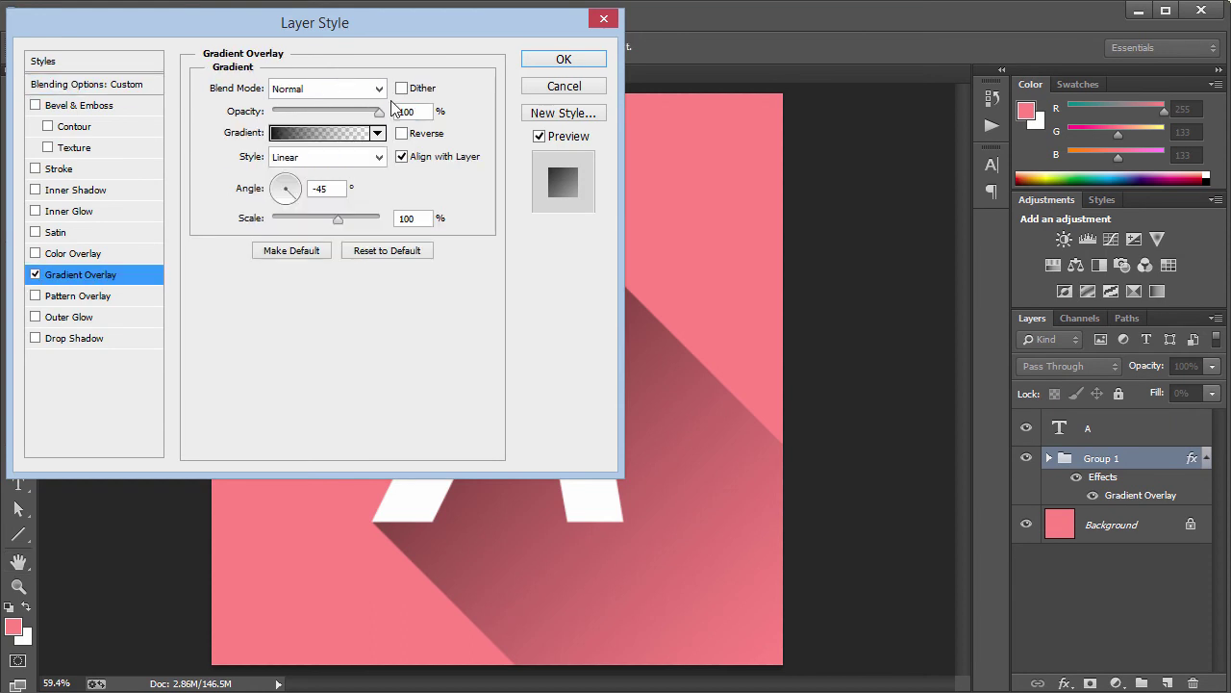
left_click_drag(376, 116, 318, 114)
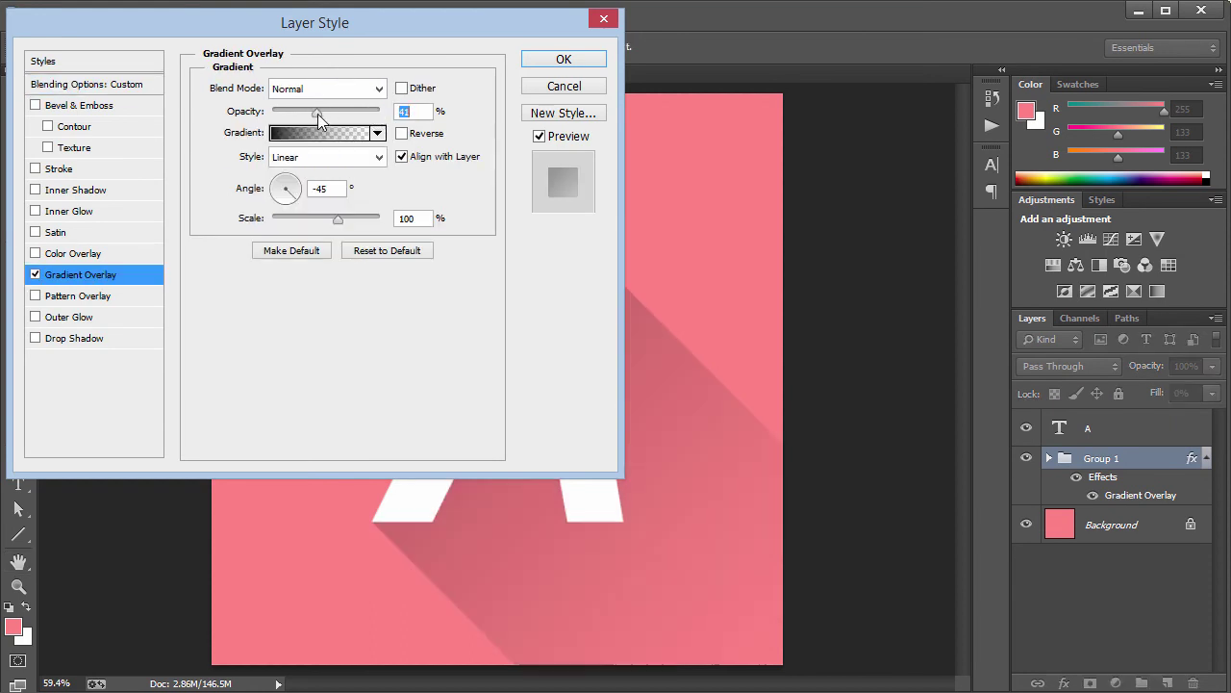
left_click_drag(456, 21, 413, 27)
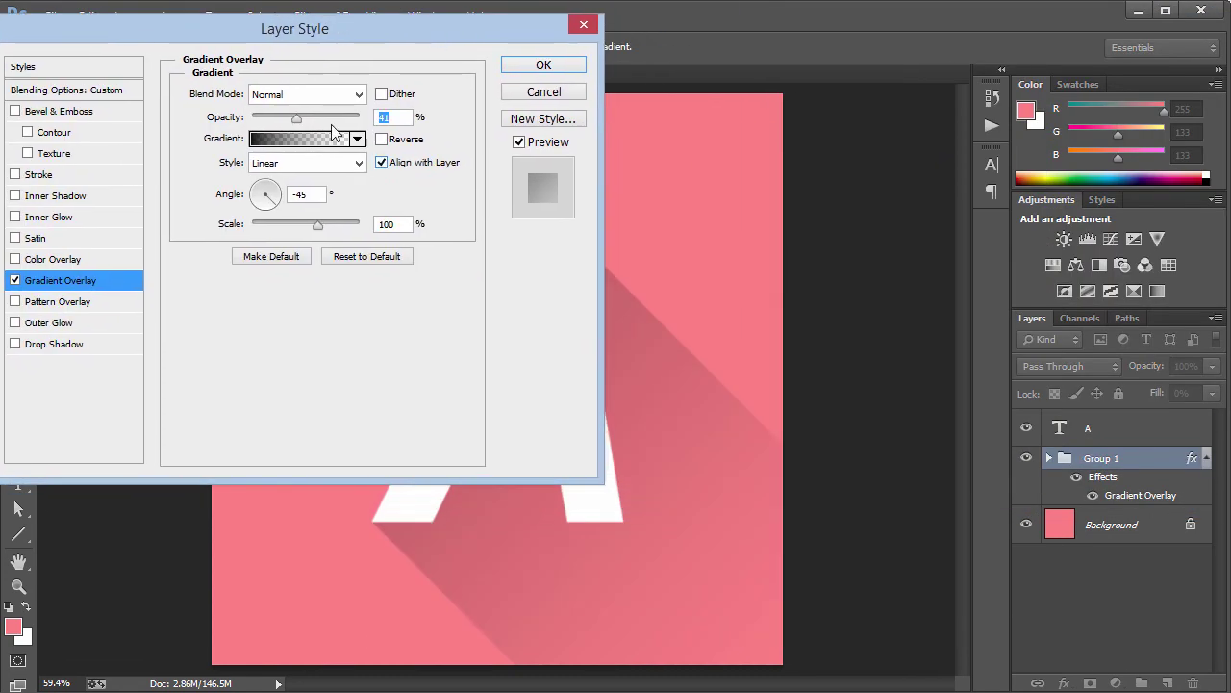
type("20")
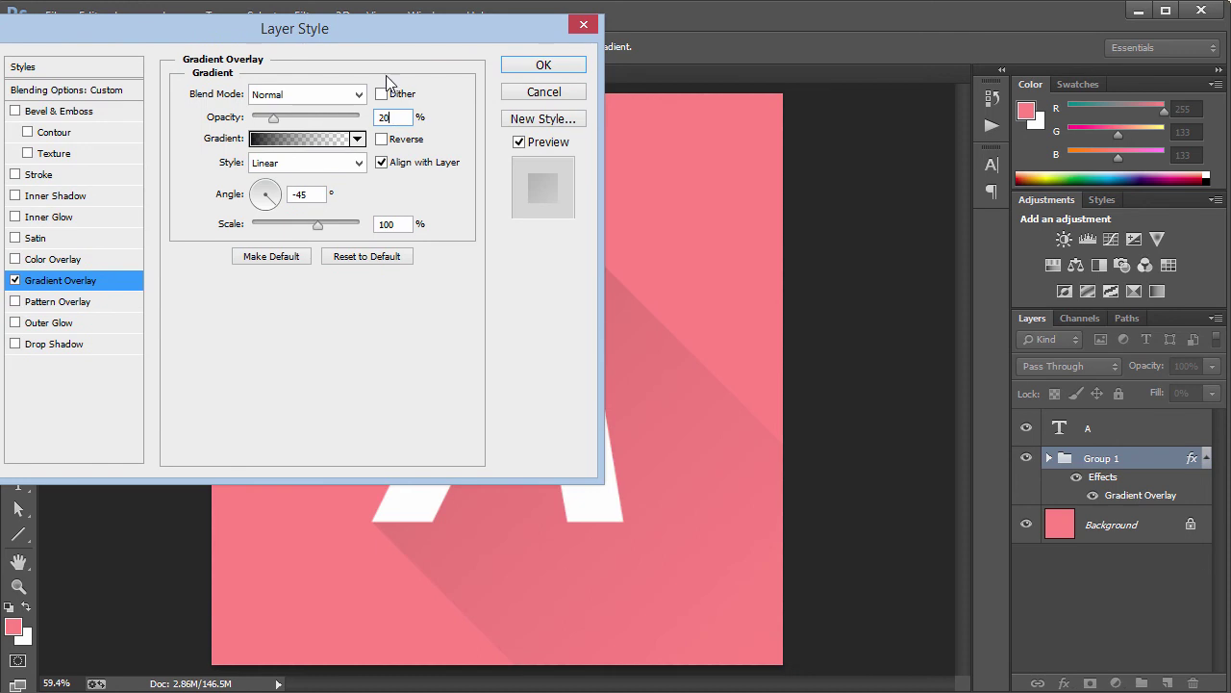
left_click_drag(334, 35, 1020, 22)
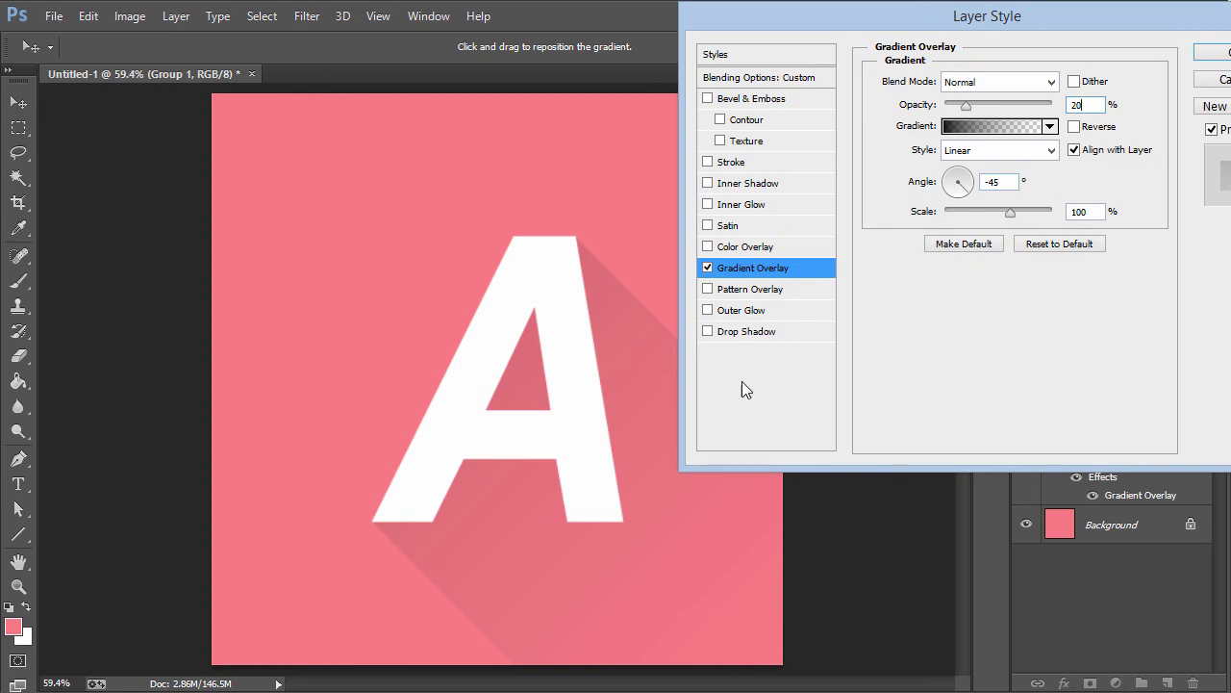
- Position the gradient toward the lower right behind the A, keep opacity at 20, and apply
left_click_drag(620, 532, 845, 678)
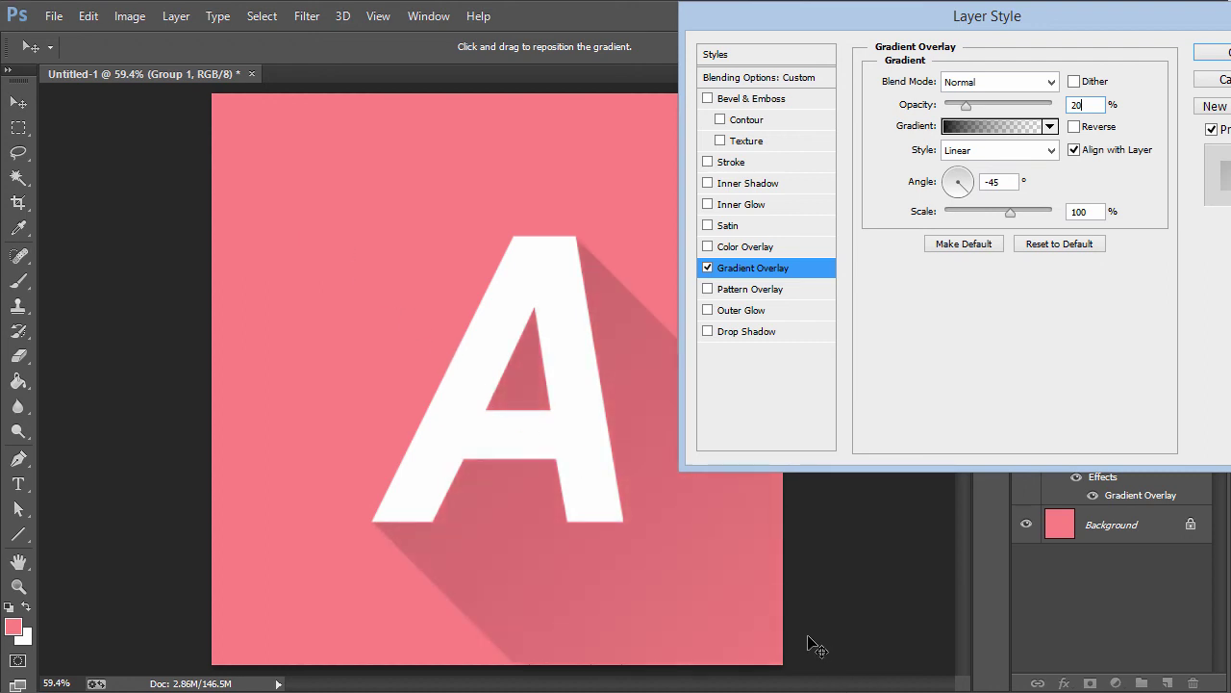
left_click_drag(358, 624, 206, 563)
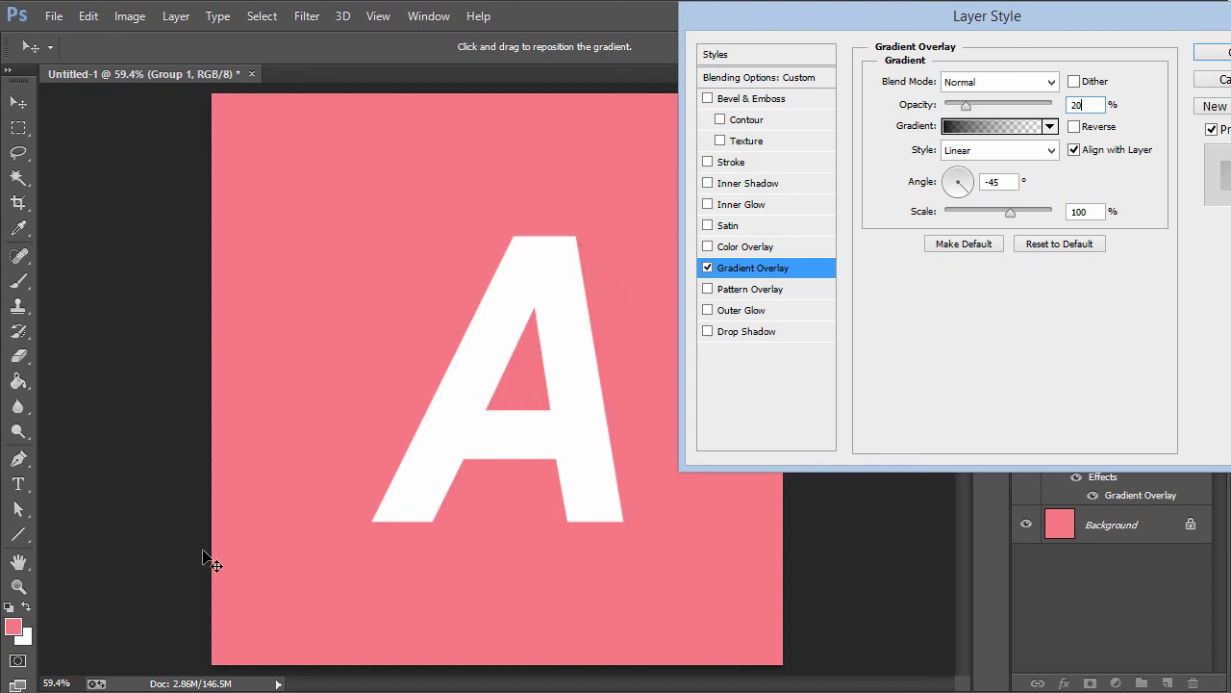
left_click_drag(789, 602, 525, 399)
left_click_drag(575, 436, 663, 511)
left_click_drag(975, 108, 1052, 106)
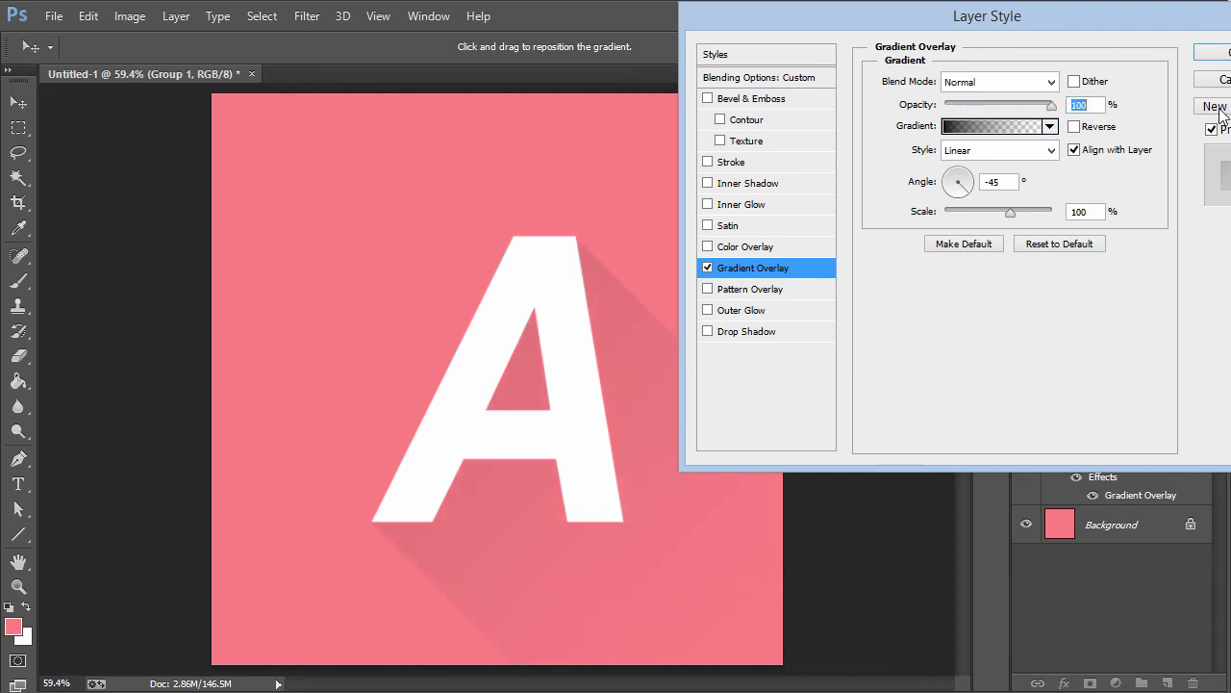
left_click_drag(625, 532, 723, 574)
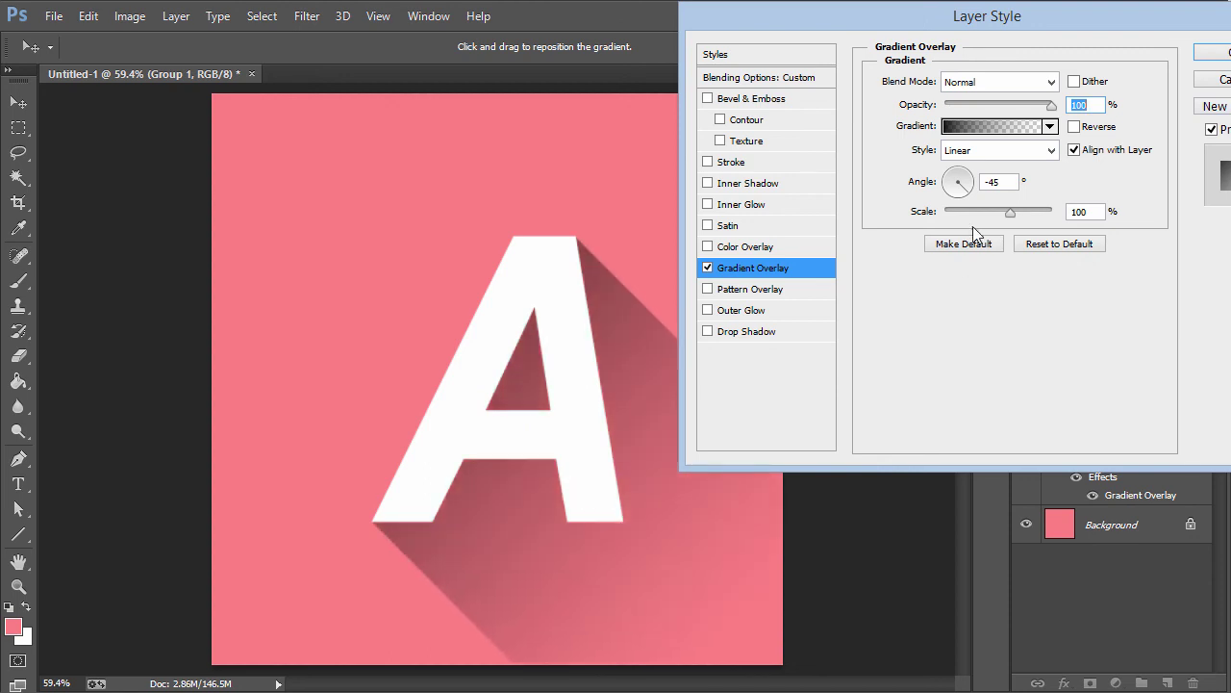
type("30")
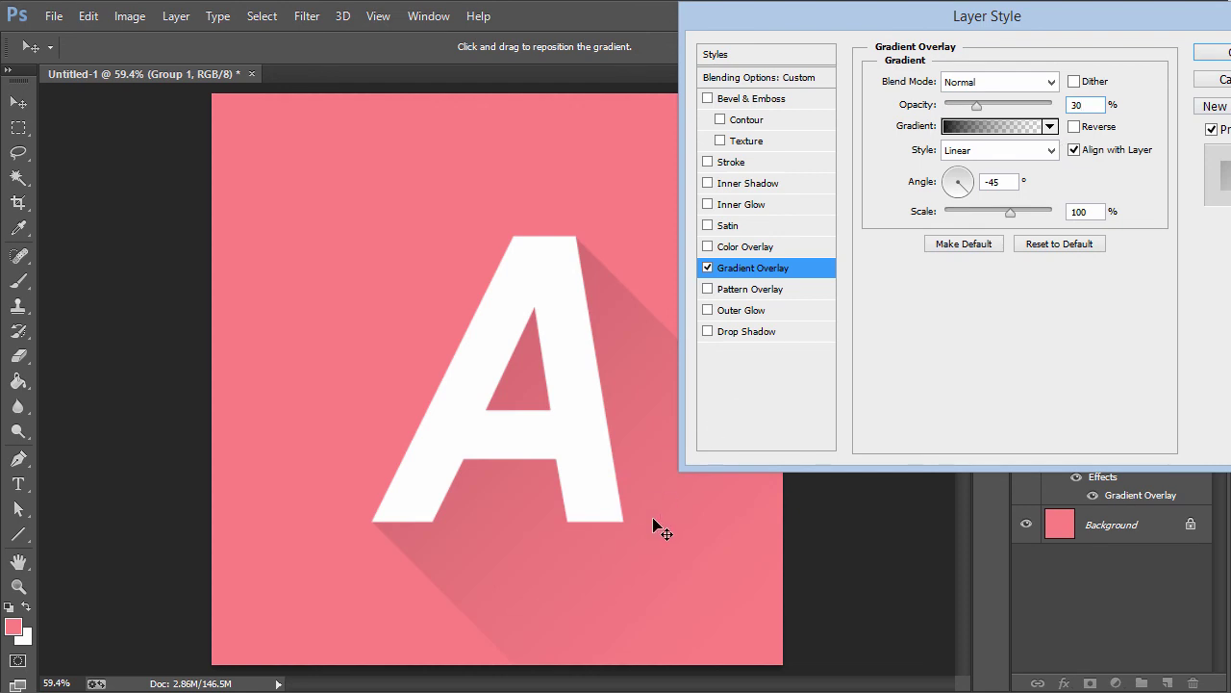
key("BackSpace")
key("BackSpace")
type("15")
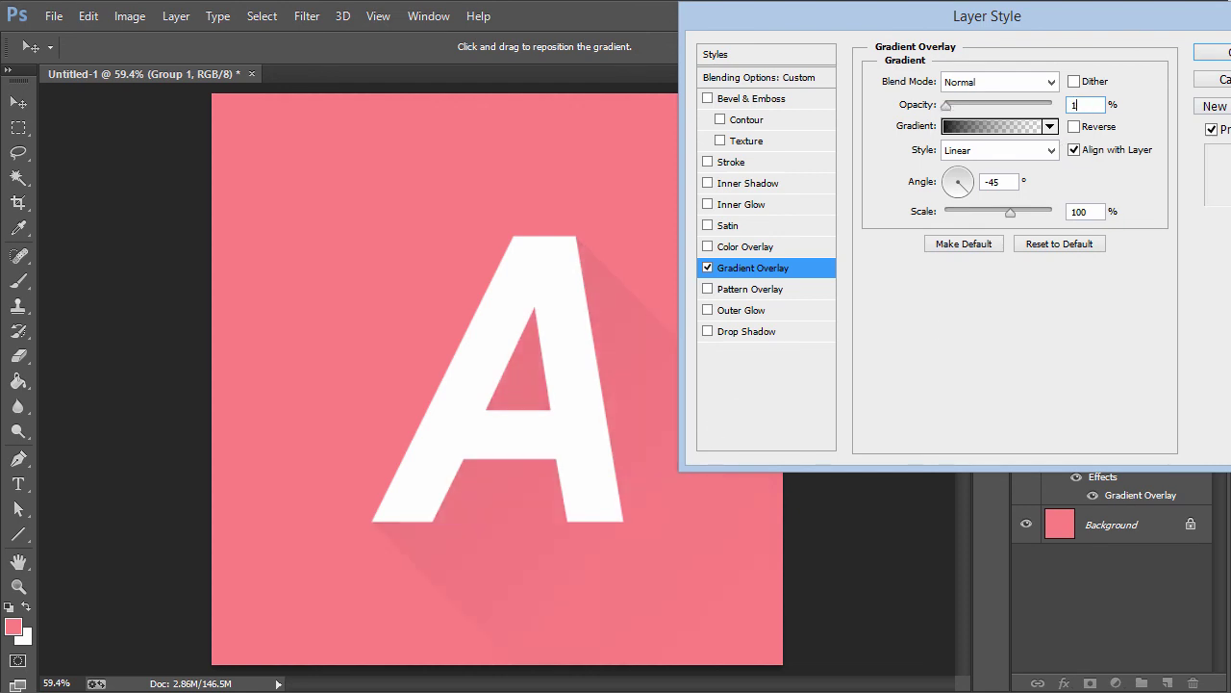
key("BackSpace")
key("BackSpace")
type("20")
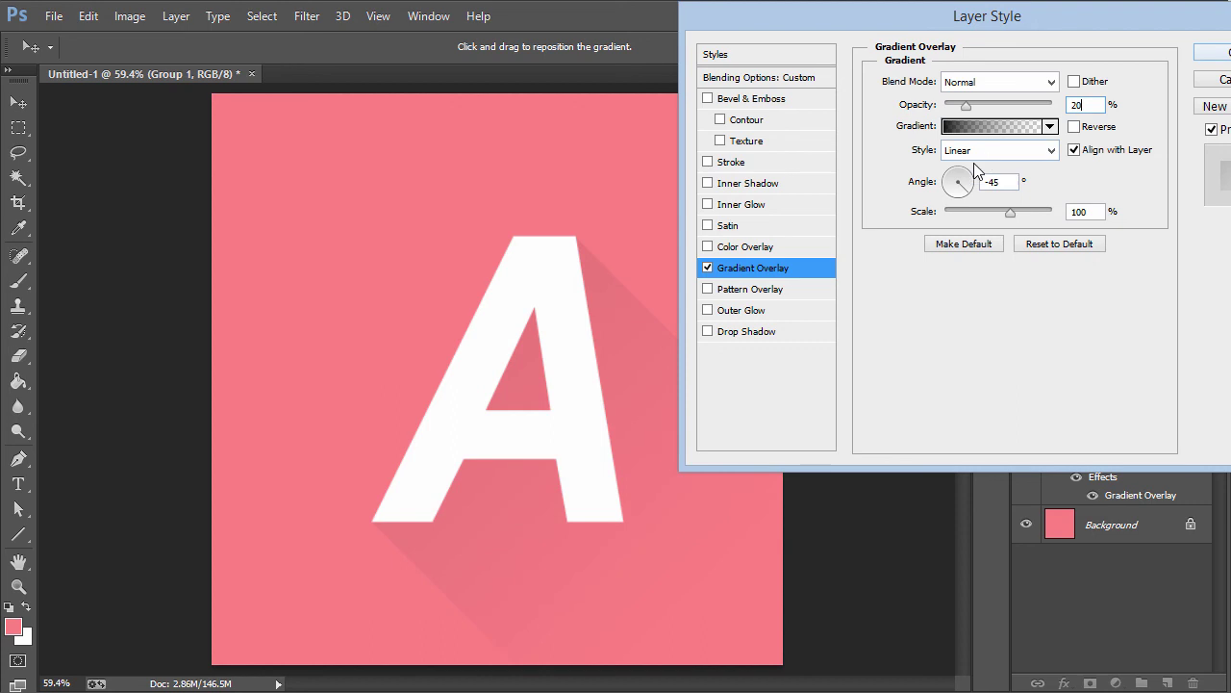
left_click(1210, 56)
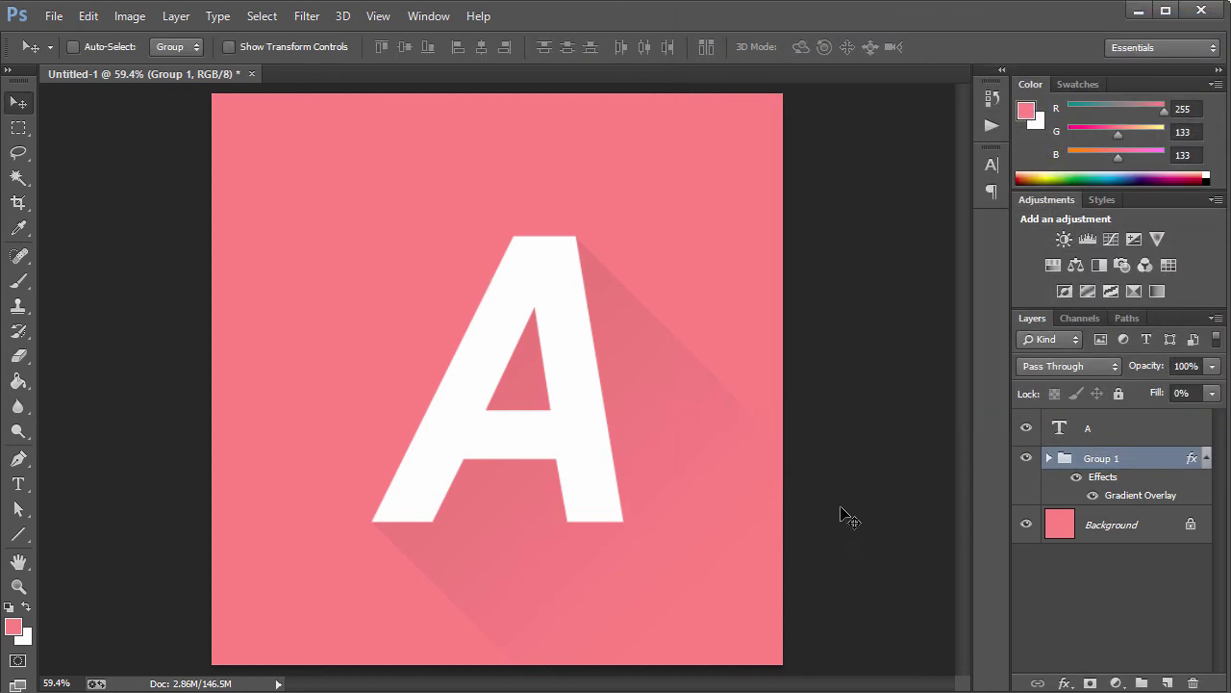
- Expand Group 1 and open the contents of the A copy 182 smart object
left_click(1049, 459)
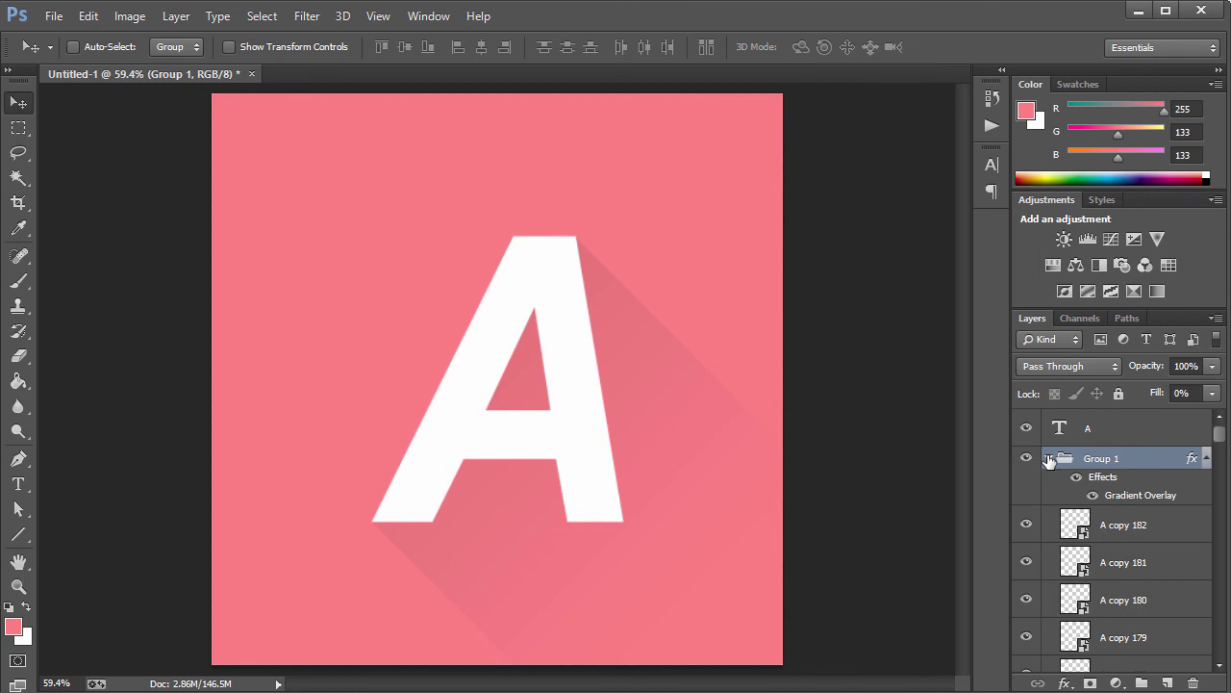
left_click(1070, 525)
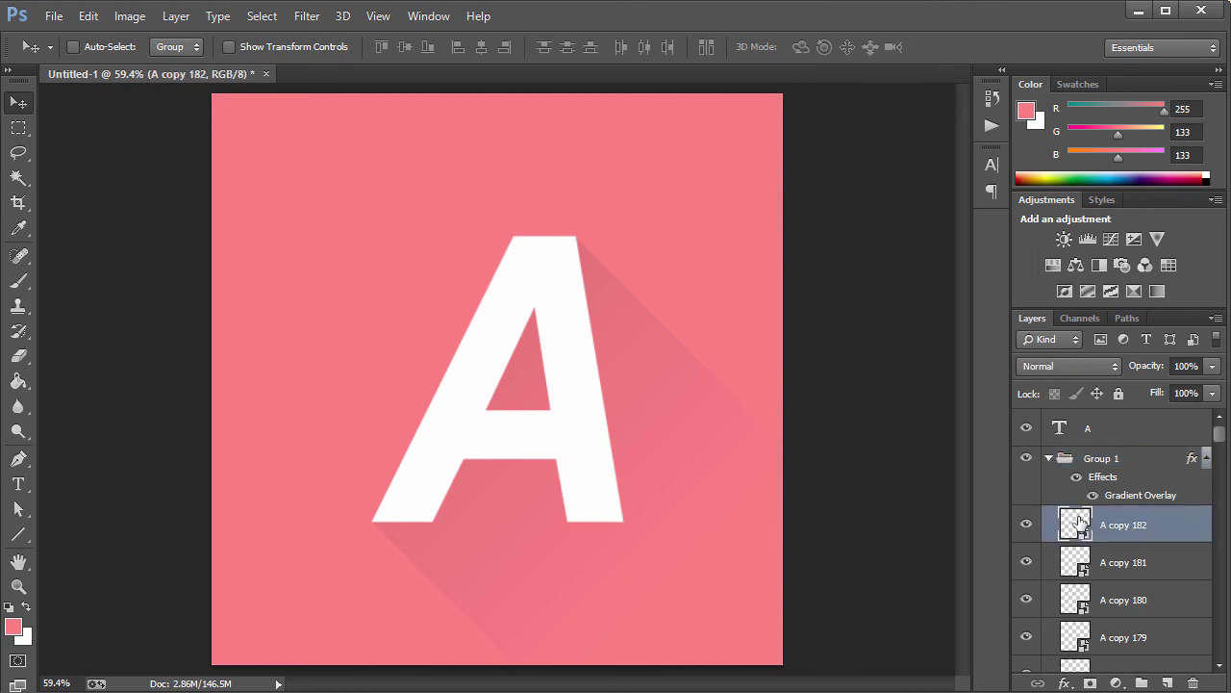
double_click(1077, 522)
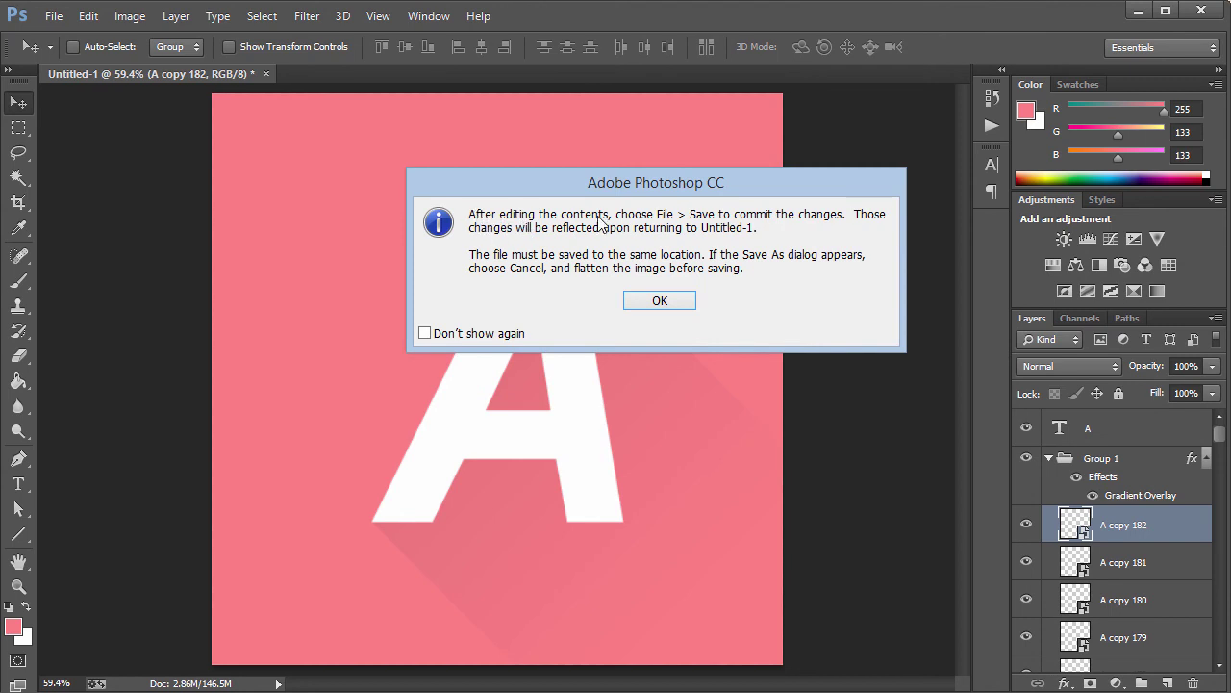
left_click(659, 302)
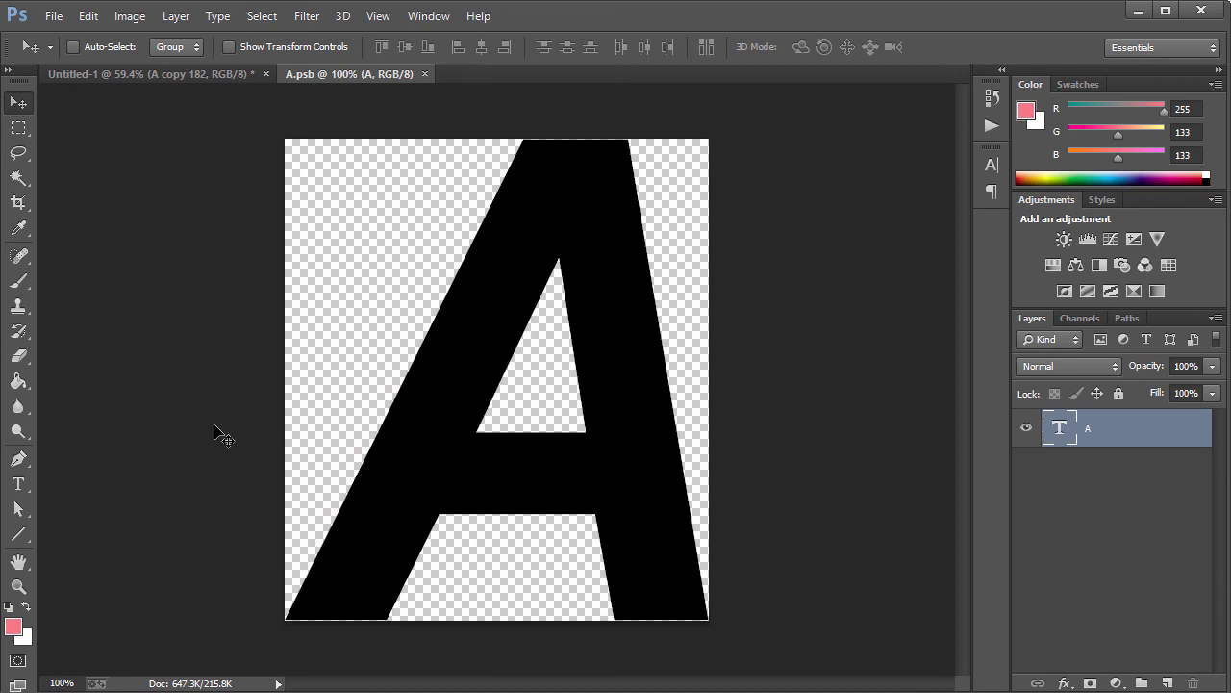
- Change the smart object's letter to X, save it, and return to Untitled-1
double_click(1060, 429)
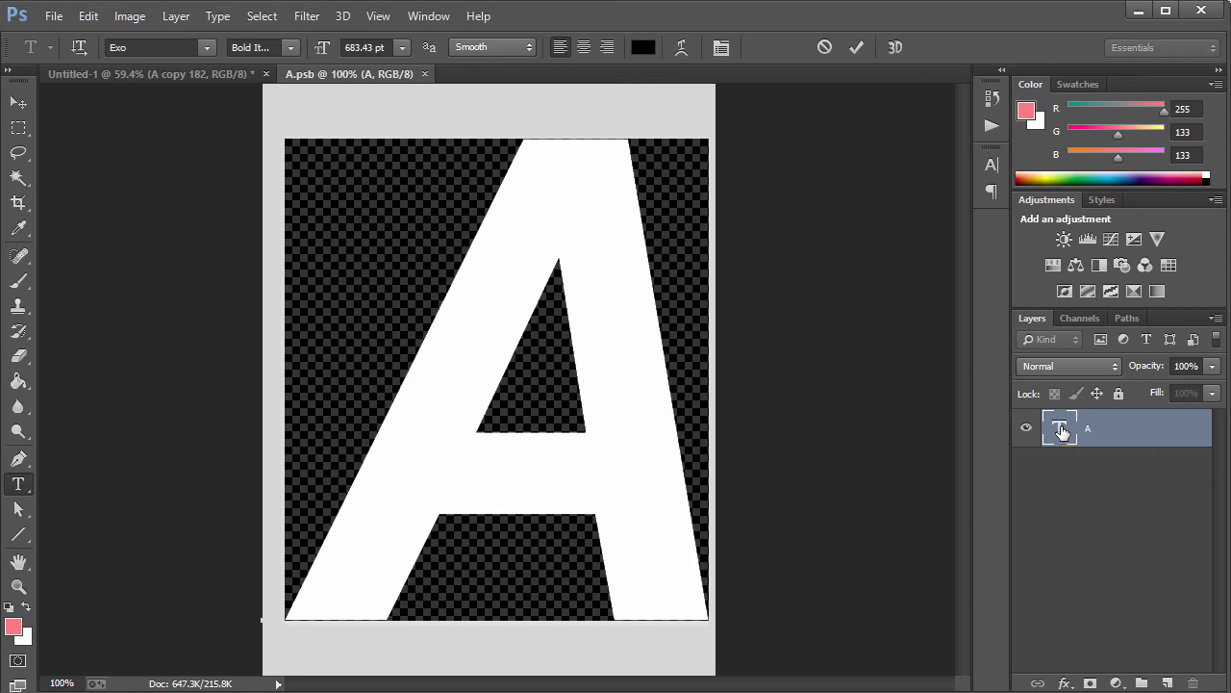
type("X")
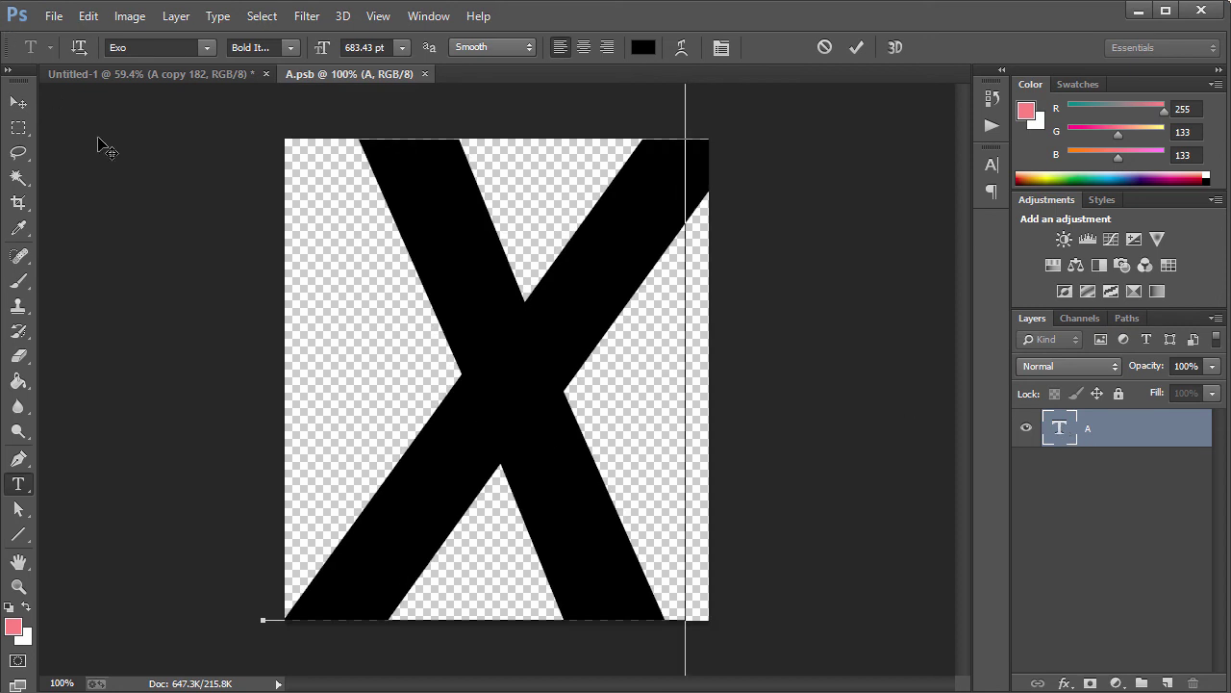
left_click(19, 102)
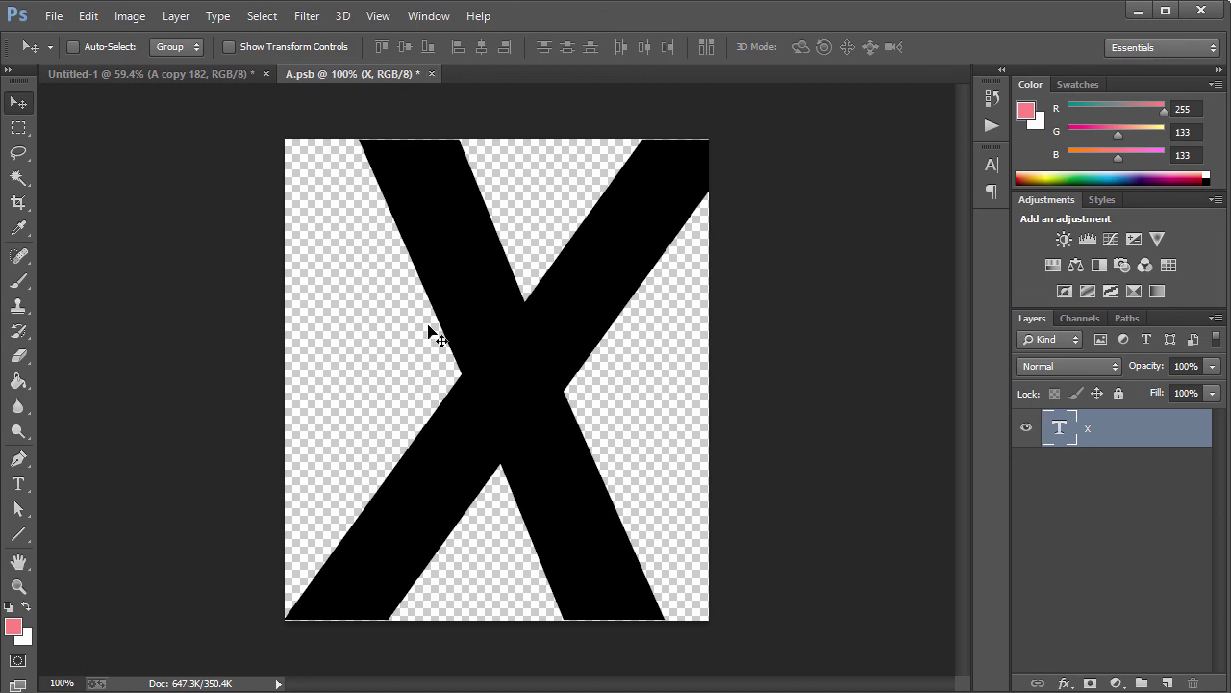
key("ctrl+s")
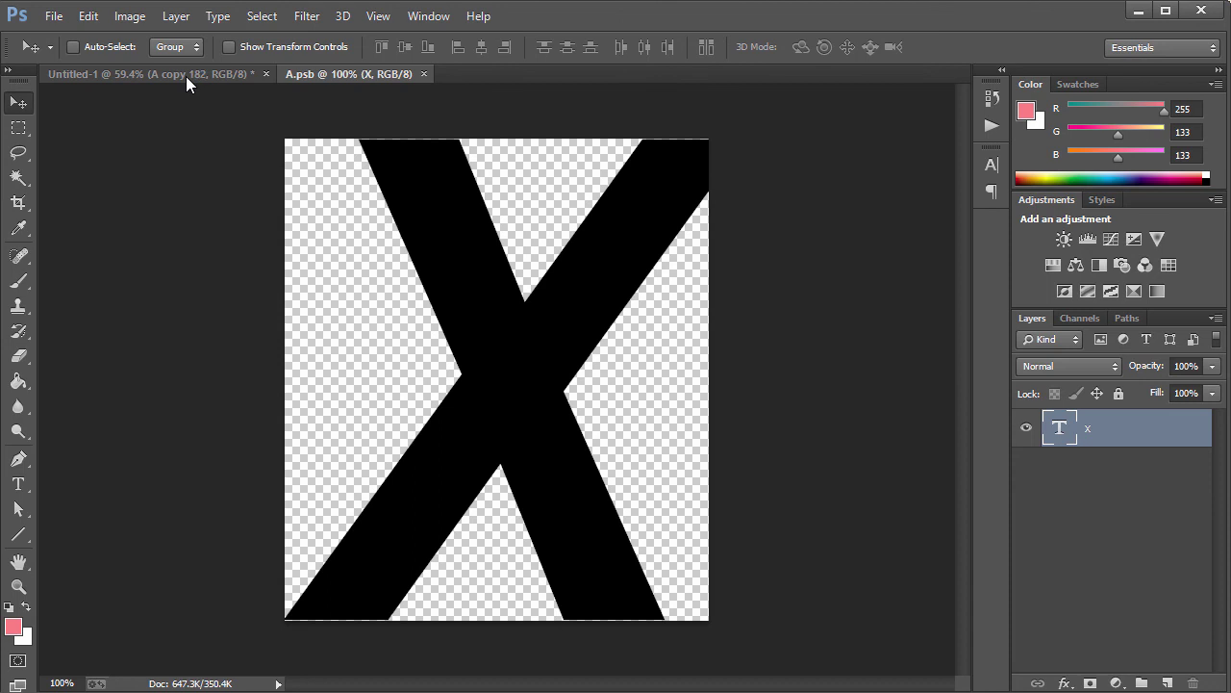
key("ctrl+Tab")
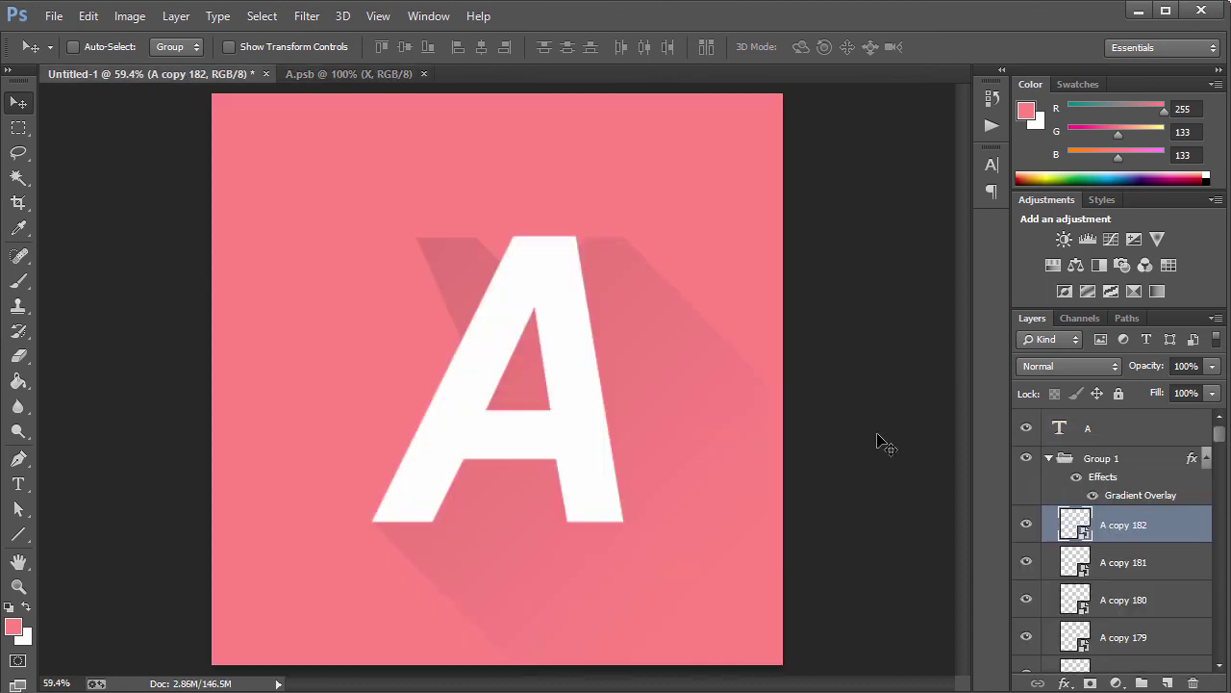
- Change the top white letter to X after briefly hiding it to check the shadow
left_click(1025, 430)
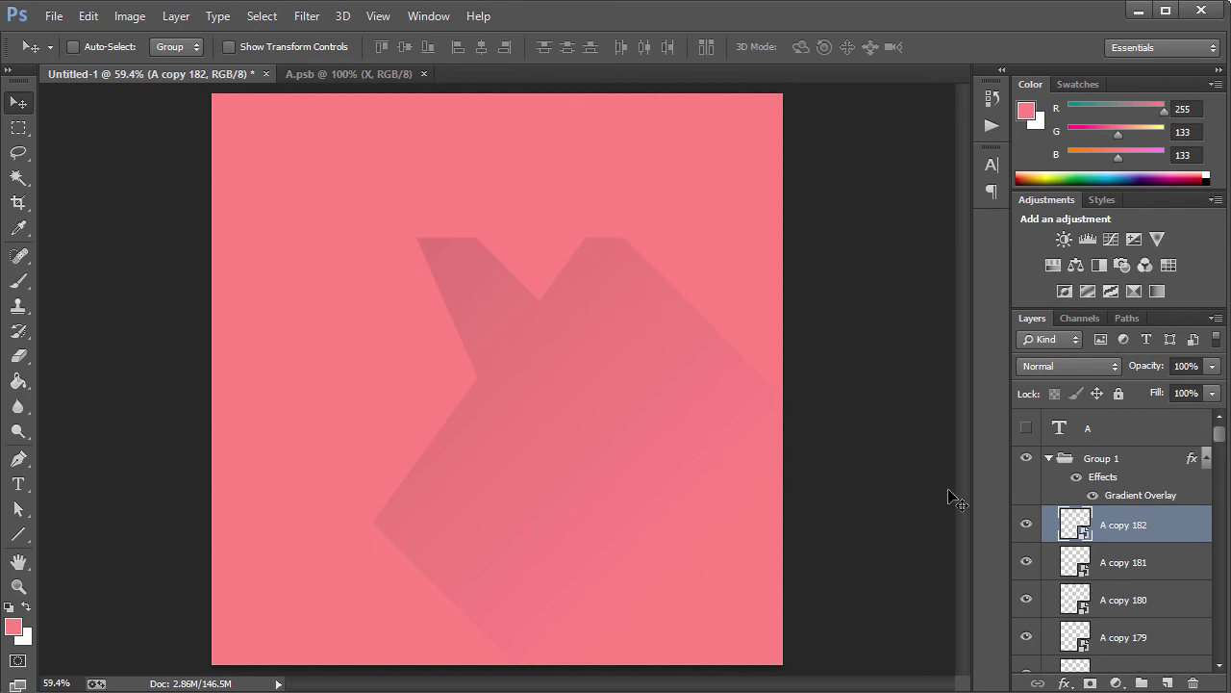
left_click(1025, 430)
double_click(1060, 427)
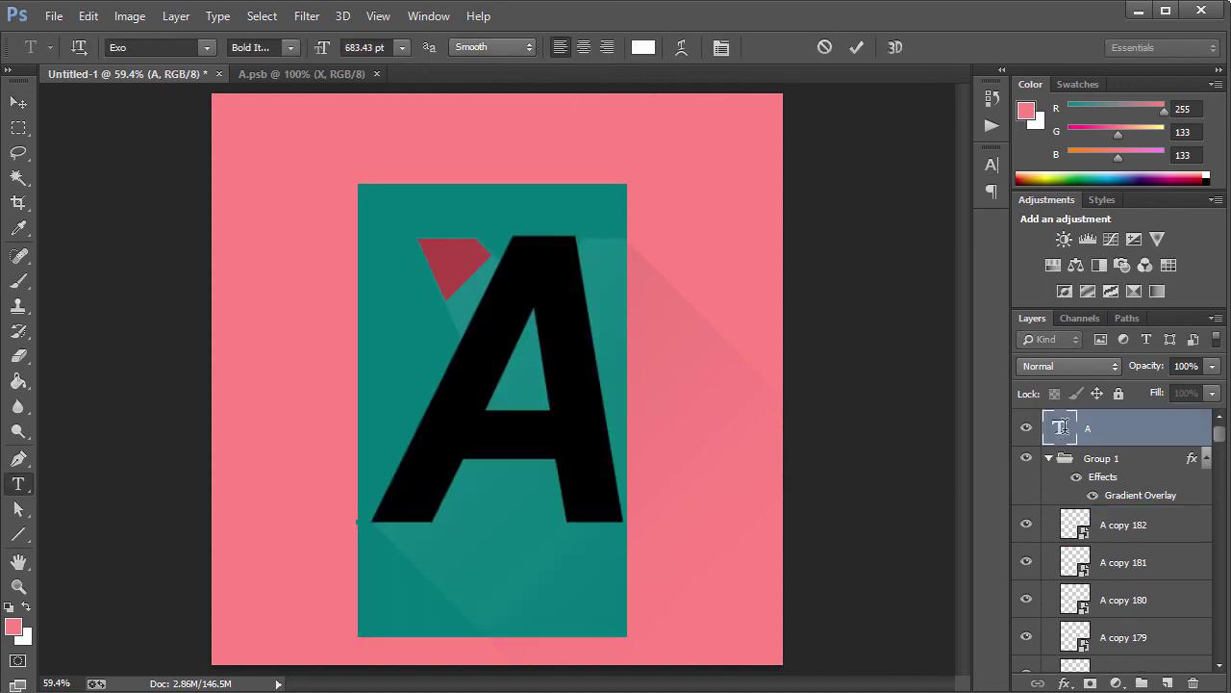
type("X")
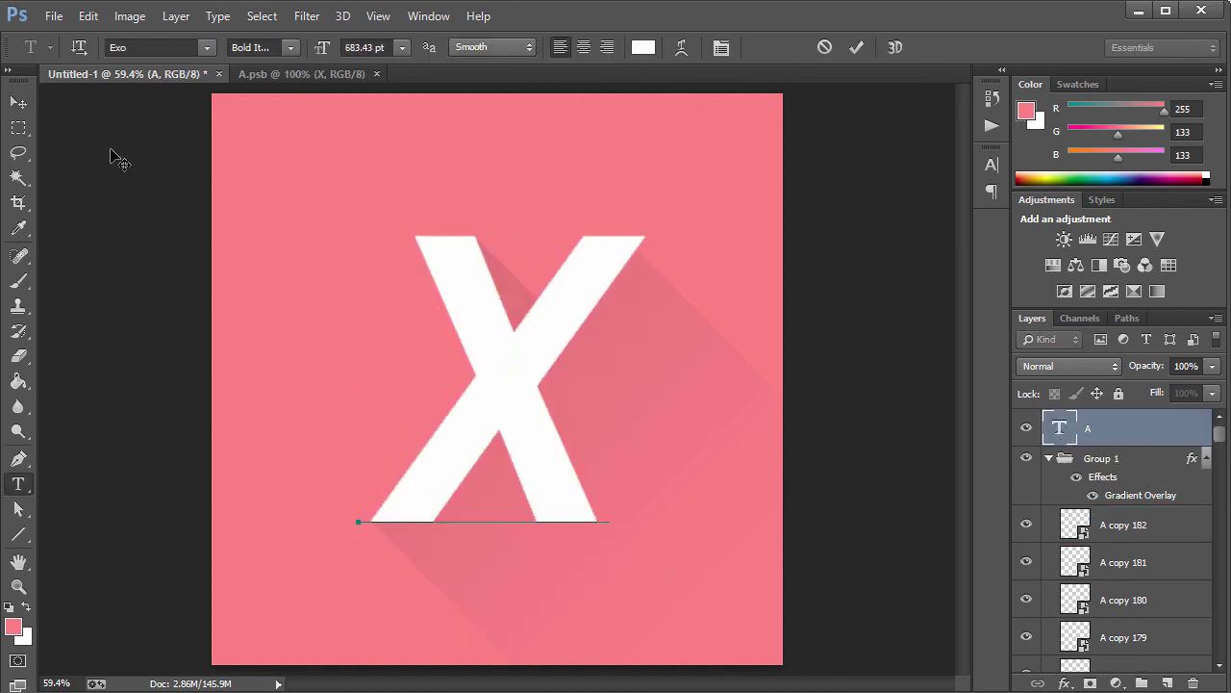
left_click(19, 102)
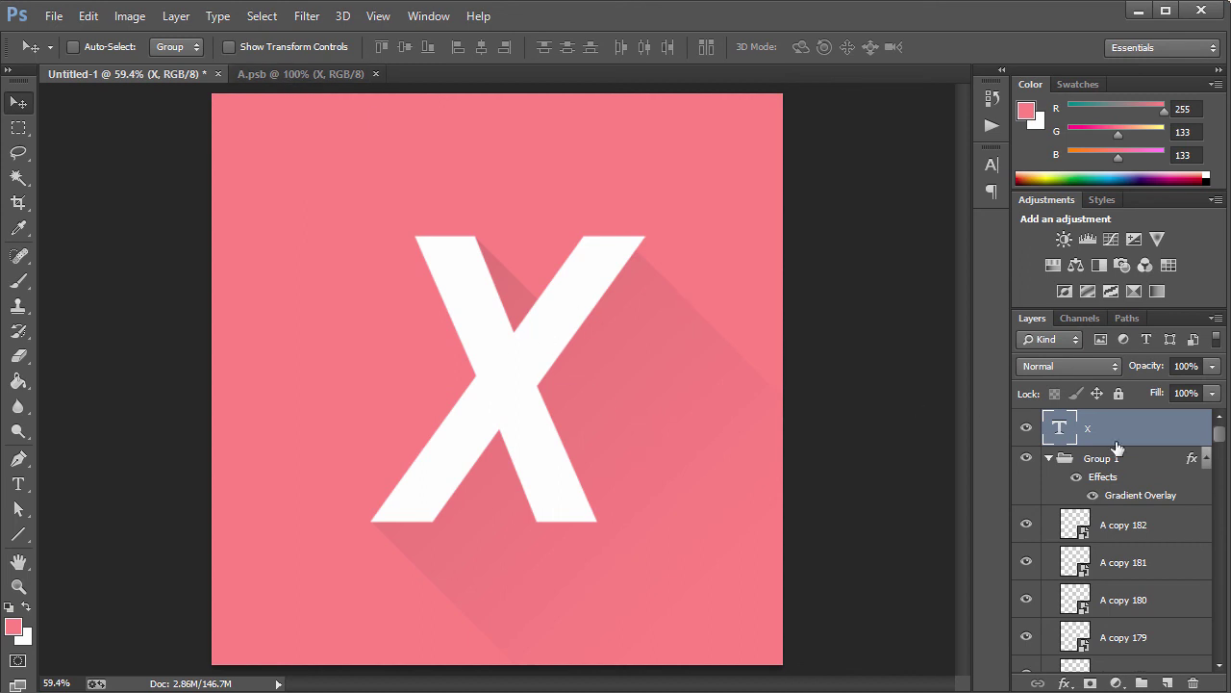
- In A.psb, free-transform the X and try corner-drag shrinks, undoing both
left_click(269, 75)
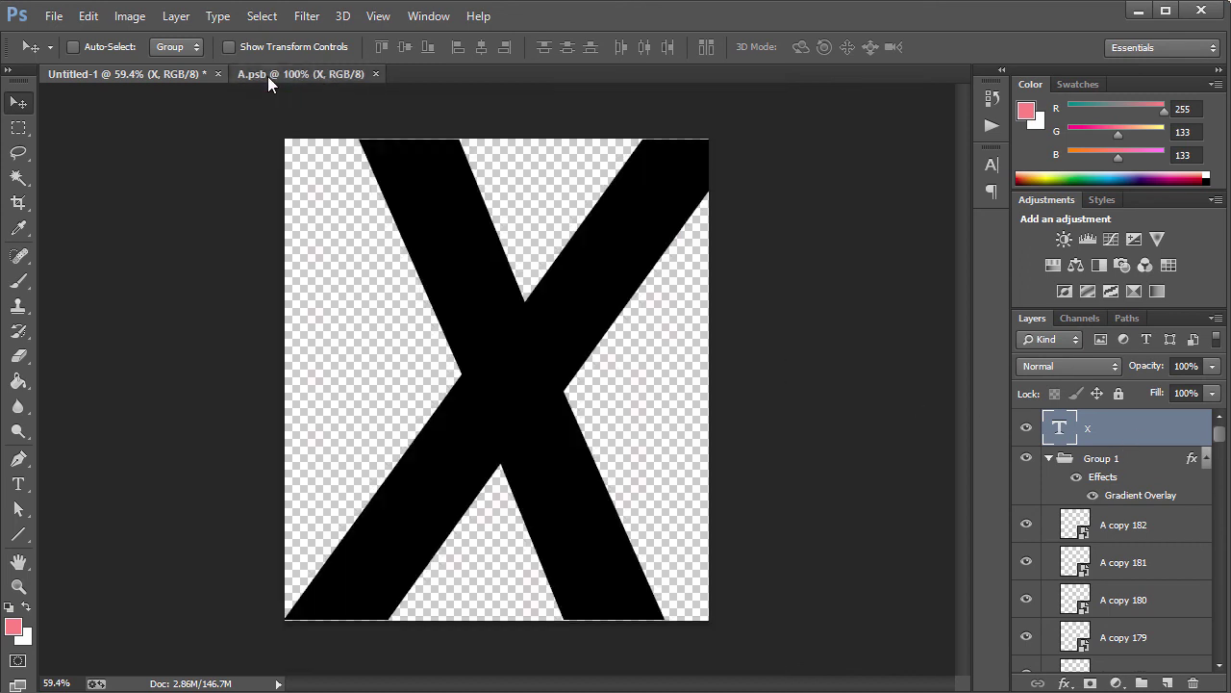
key("ctrl+t")
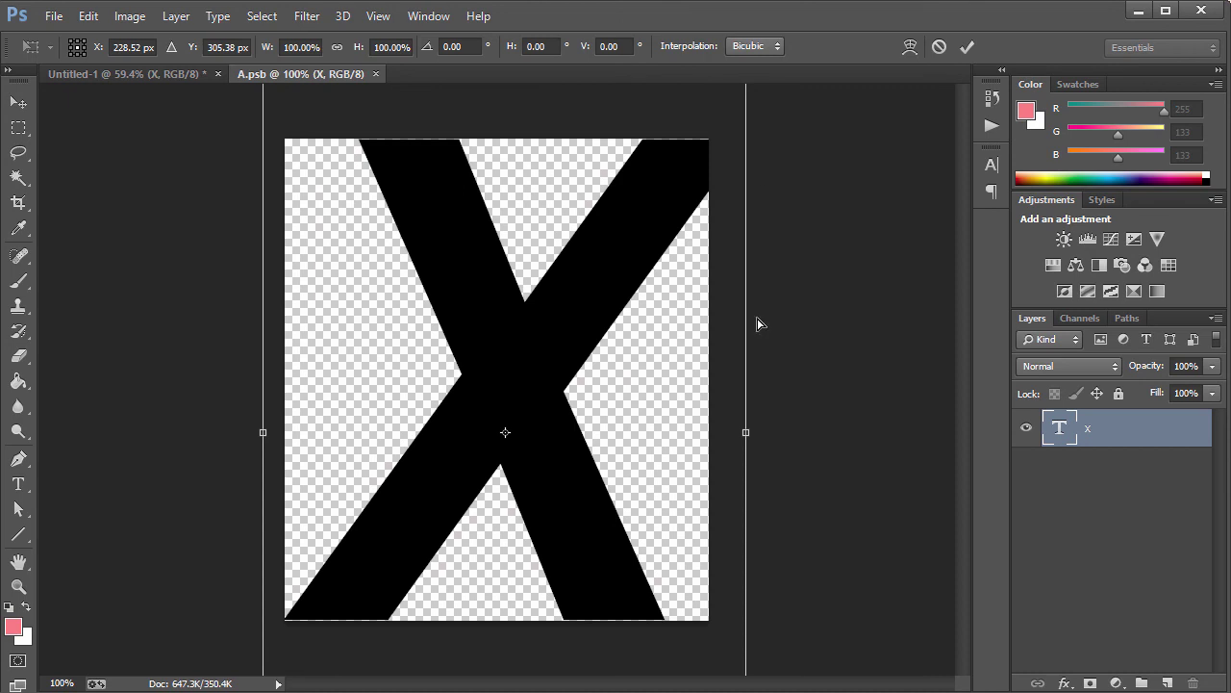
key("ctrl+0")
left_click_drag(658, 166, 631, 200)
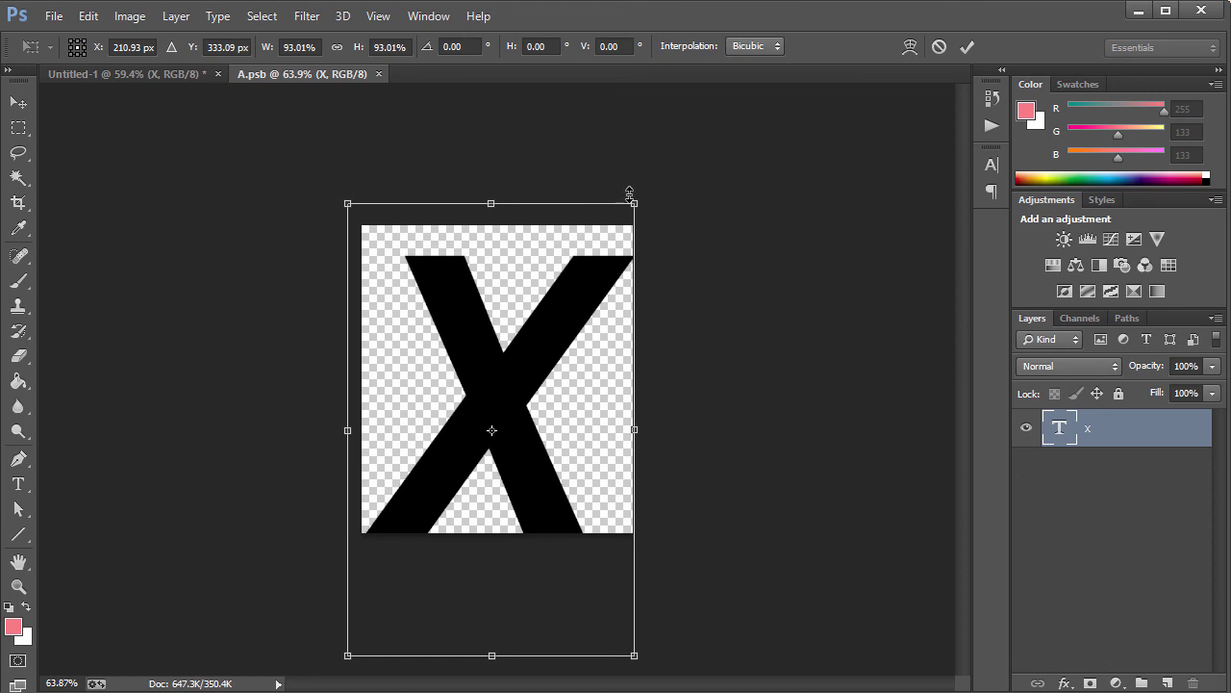
key("ctrl+z")
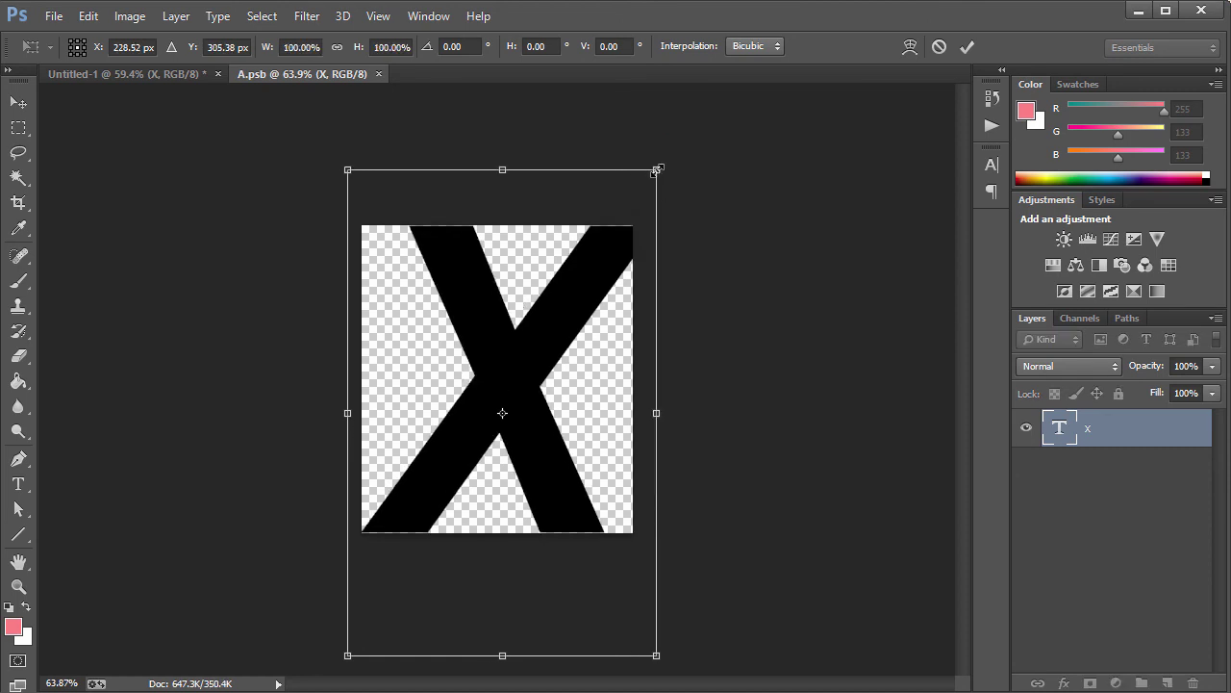
left_click_drag(656, 171, 633, 197)
key("ctrl+z")
- Scale the X to 80% width and height, commit, and save the smart object
left_click(284, 46)
key("BackSpace")
key("BackSpace")
key("BackSpace")
key("BackSpace")
key("BackSpace")
key("BackSpace")
key("BackSpace")
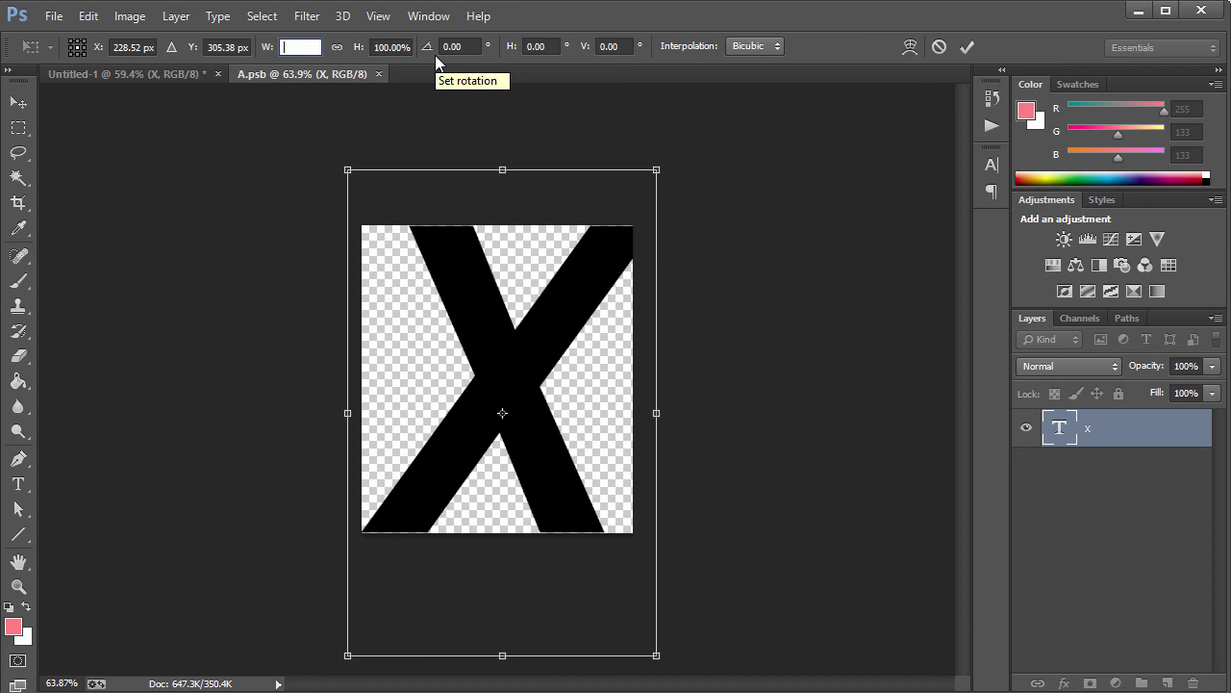
type("80")
key("Tab")
type("80")
key("Return")
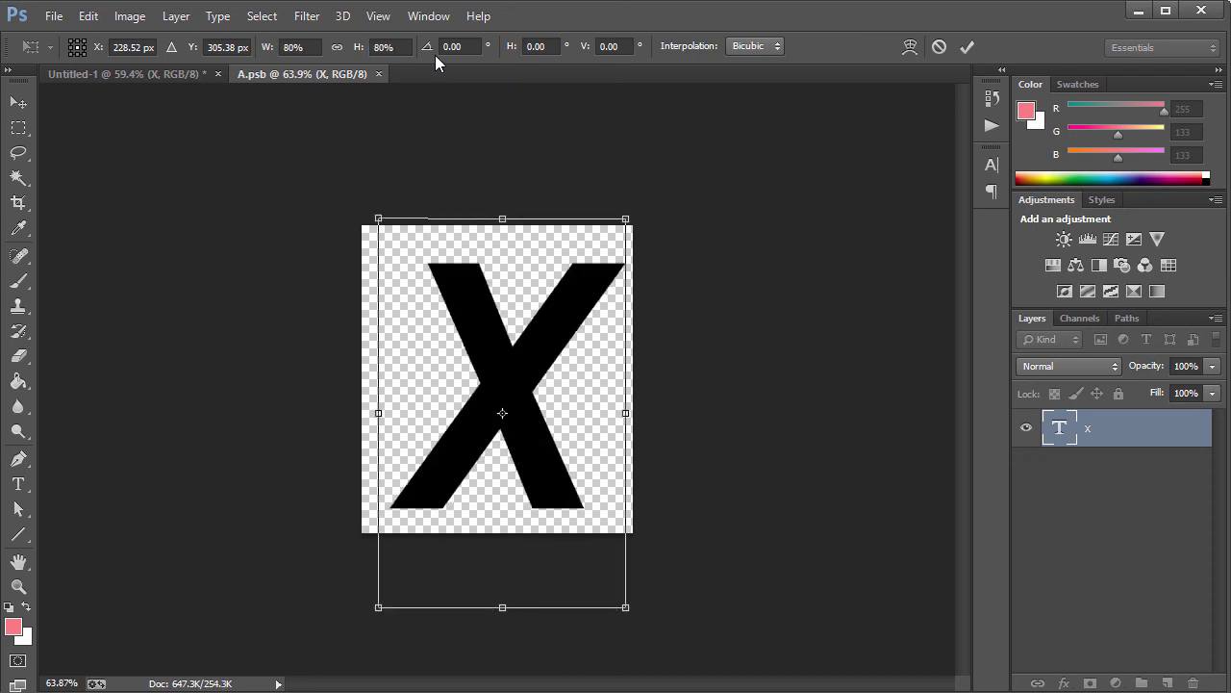
key("Return")
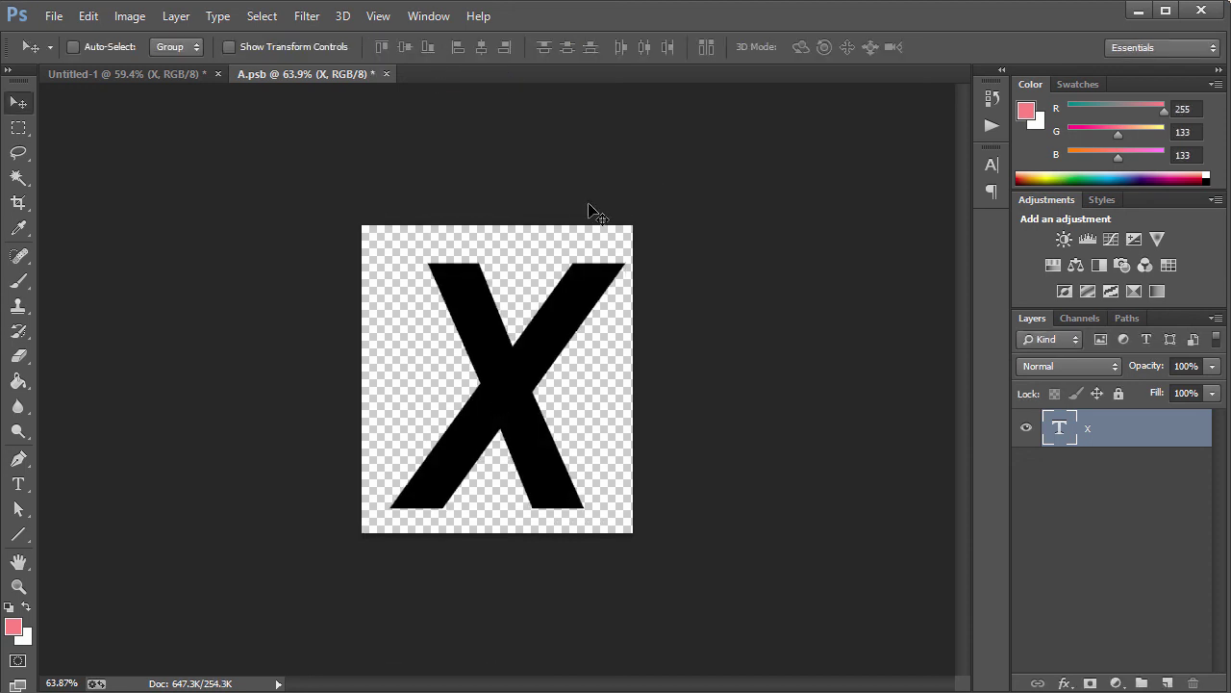
key("ctrl+s")
- On Untitled-1, free-transform the white X to 80% width and 80% height
left_click(146, 77)
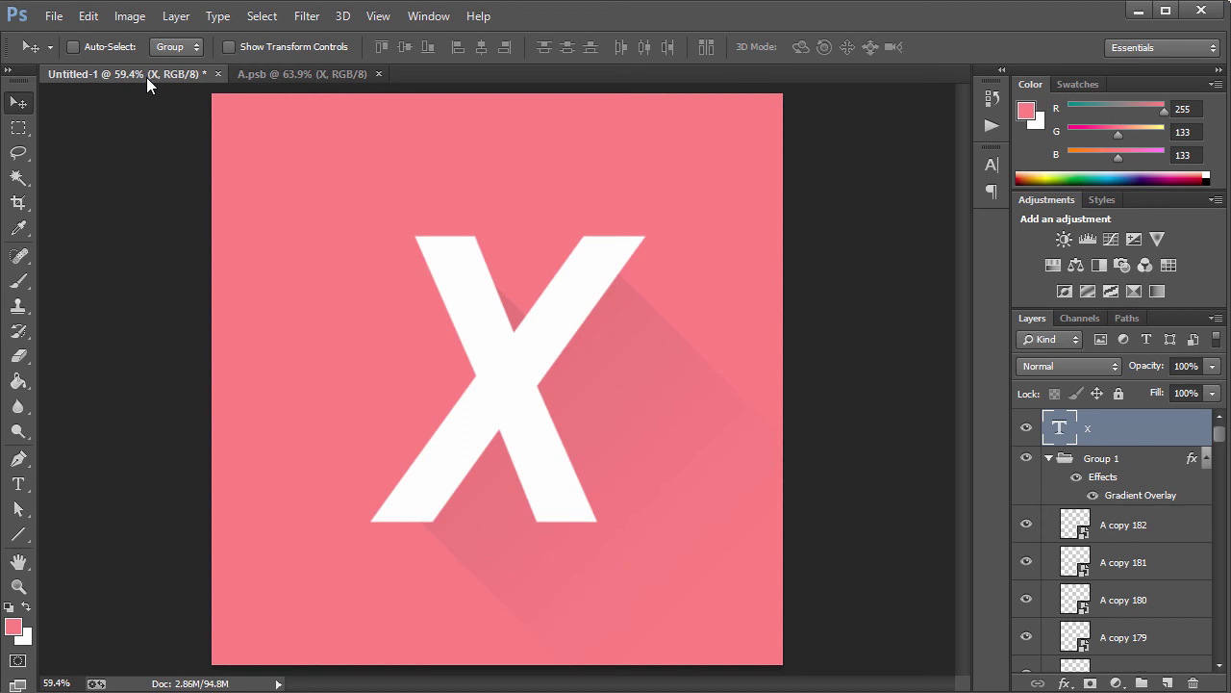
key("ctrl+t")
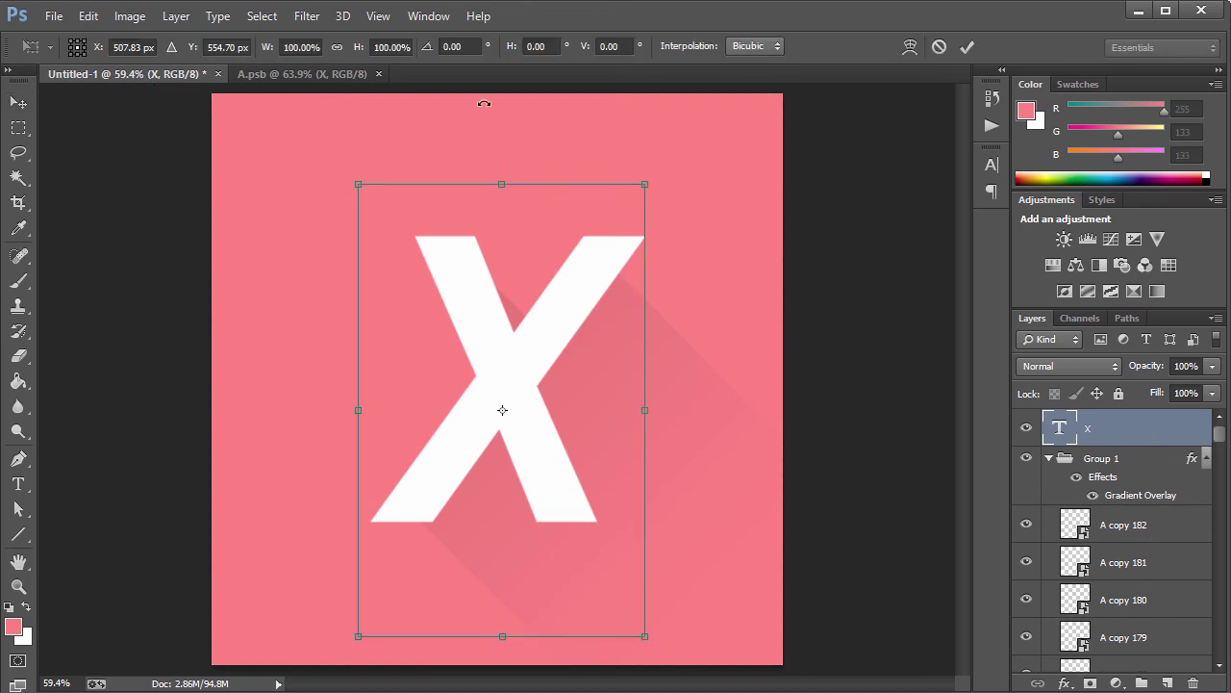
left_click(320, 46)
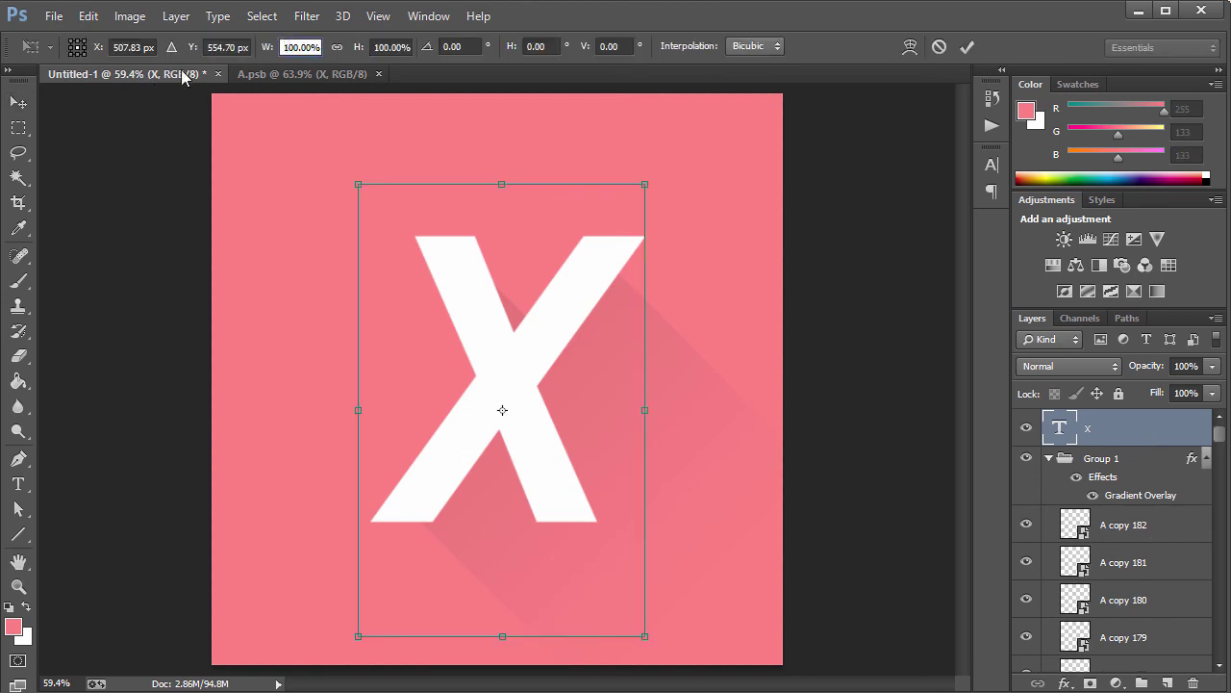
type("80")
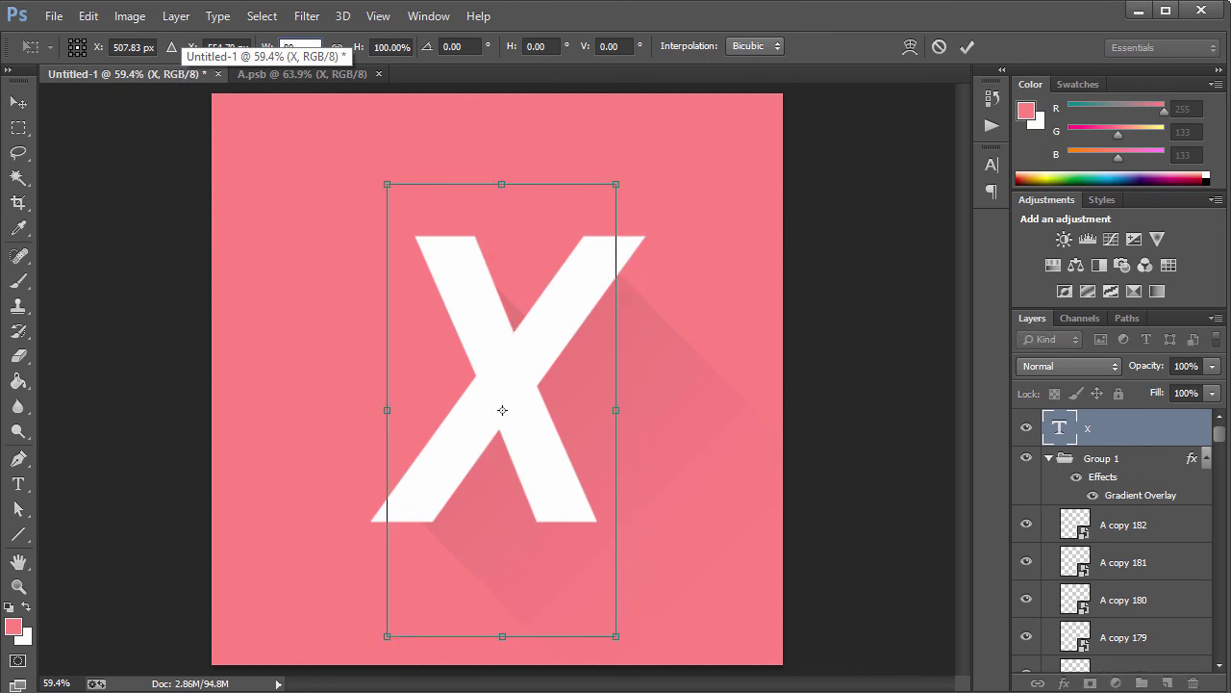
key("Tab")
type("80")
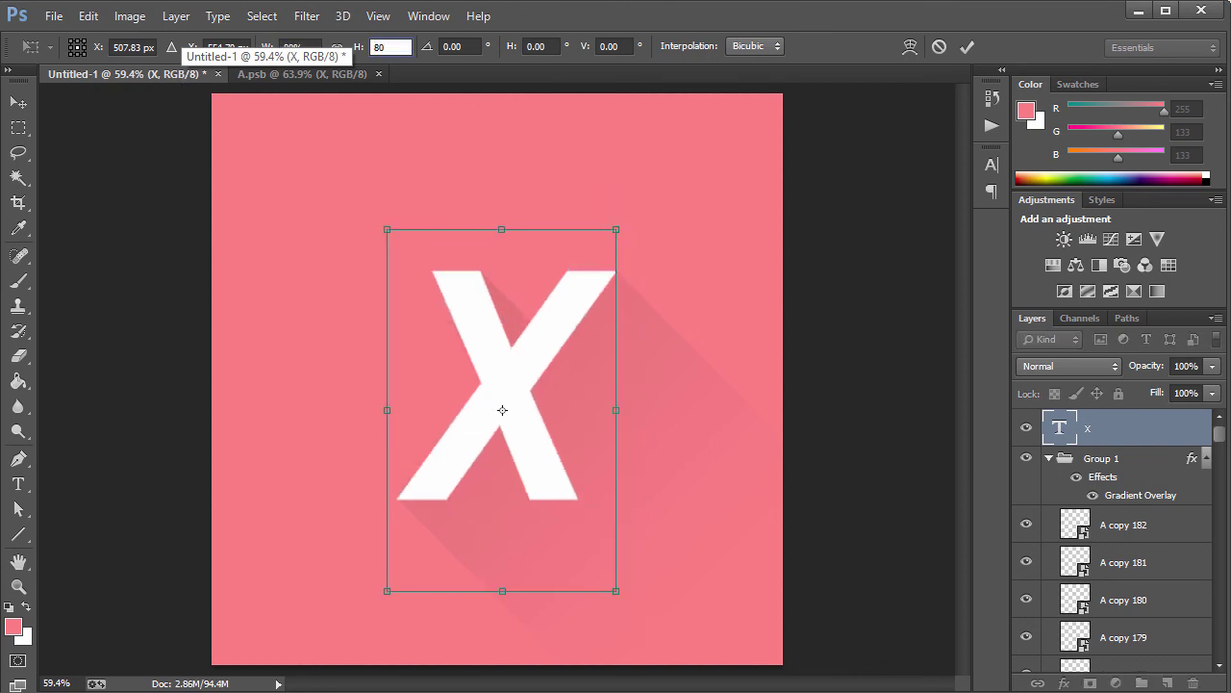
key("Return")
key("Return")
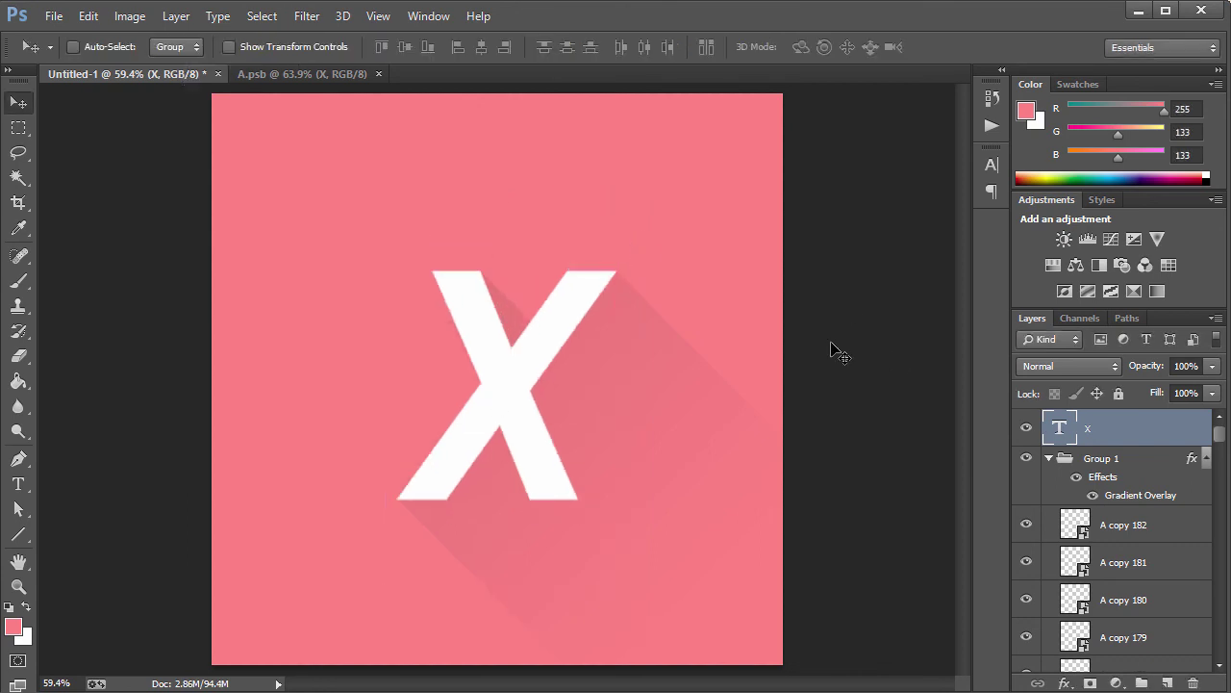